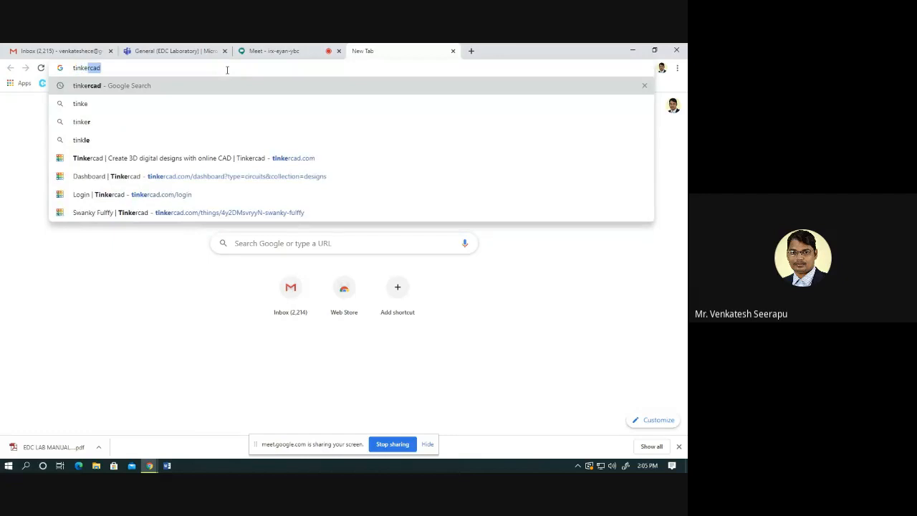
Open the Tinkercad website from a web search for tinkercad and sign in with Google
type("d")
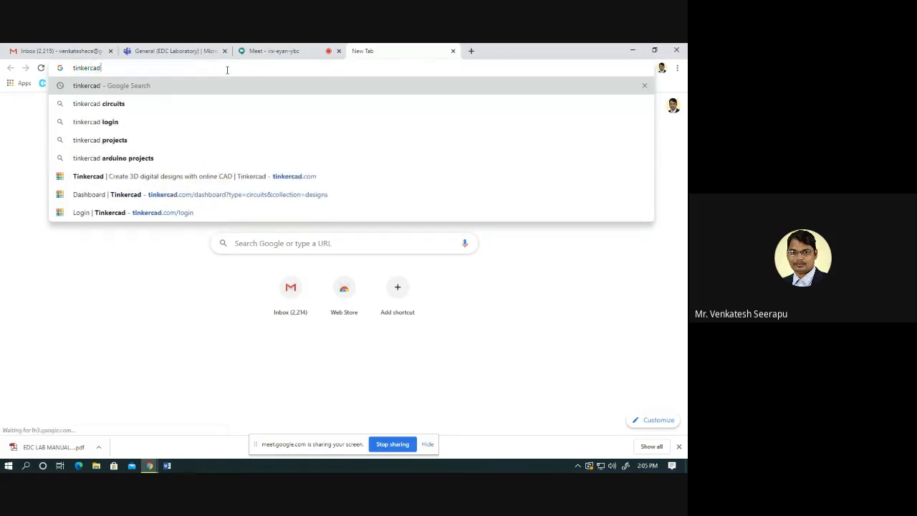
key("Return")
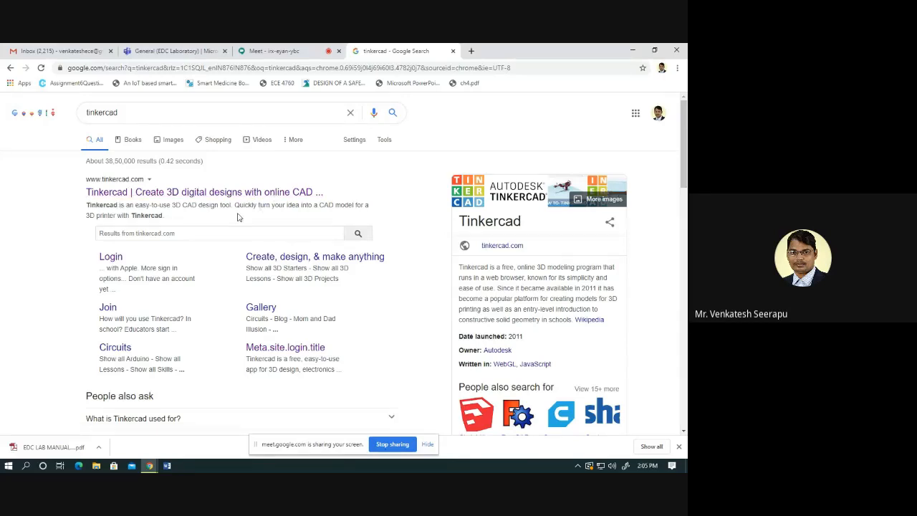
left_click(260, 194)
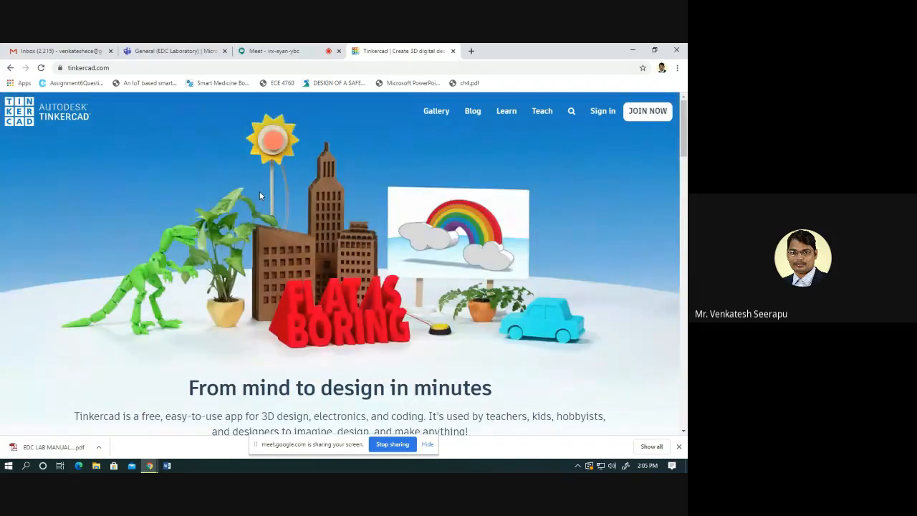
left_click(604, 113)
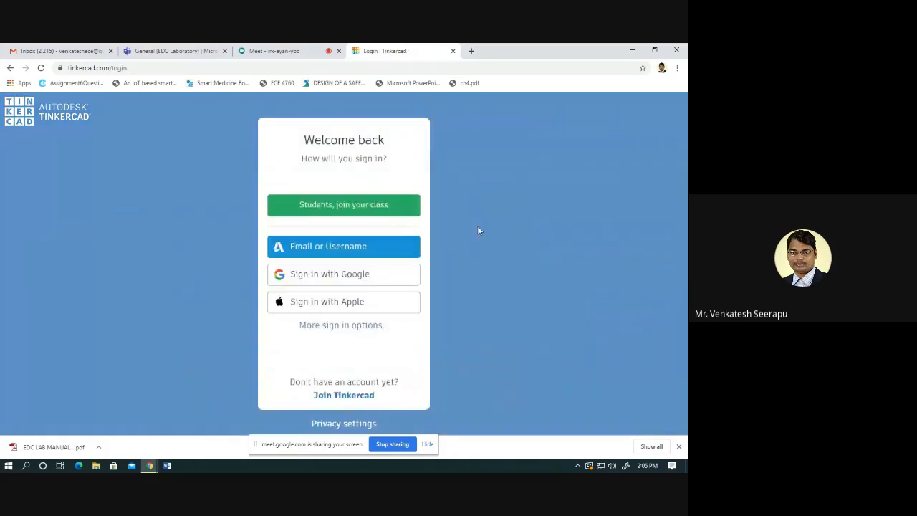
left_click(334, 277)
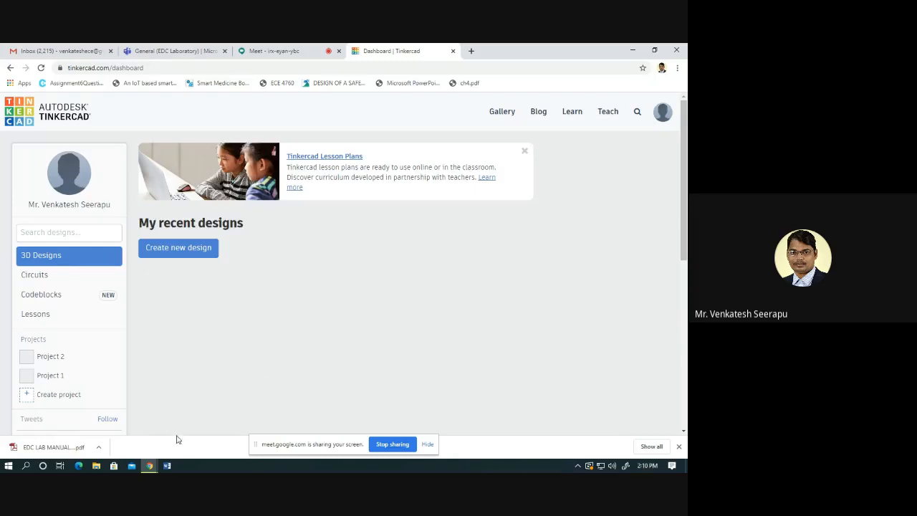
Create a new circuit in the Circuits section of the dashboard
left_click(37, 283)
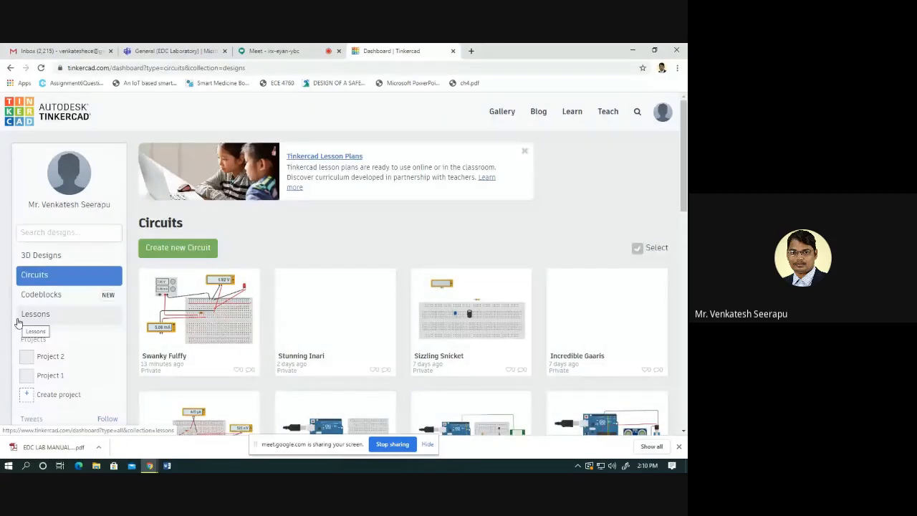
left_click(40, 259)
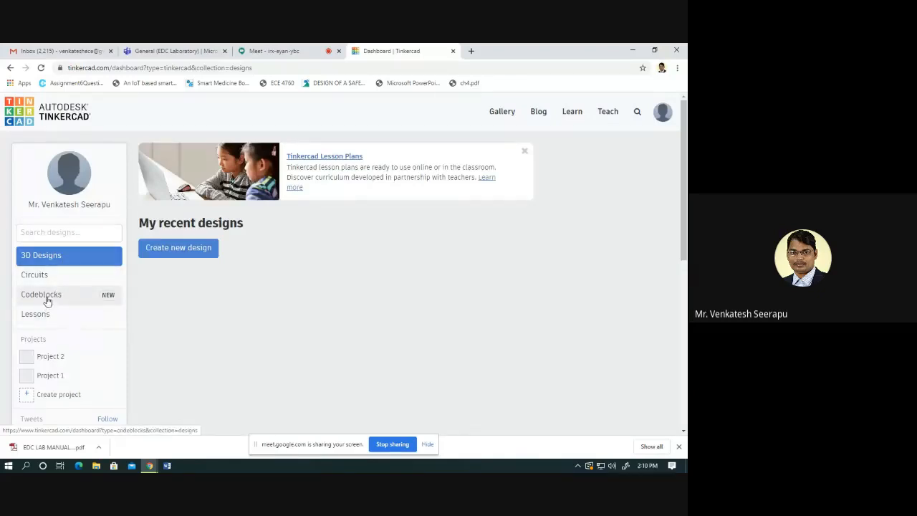
left_click(42, 274)
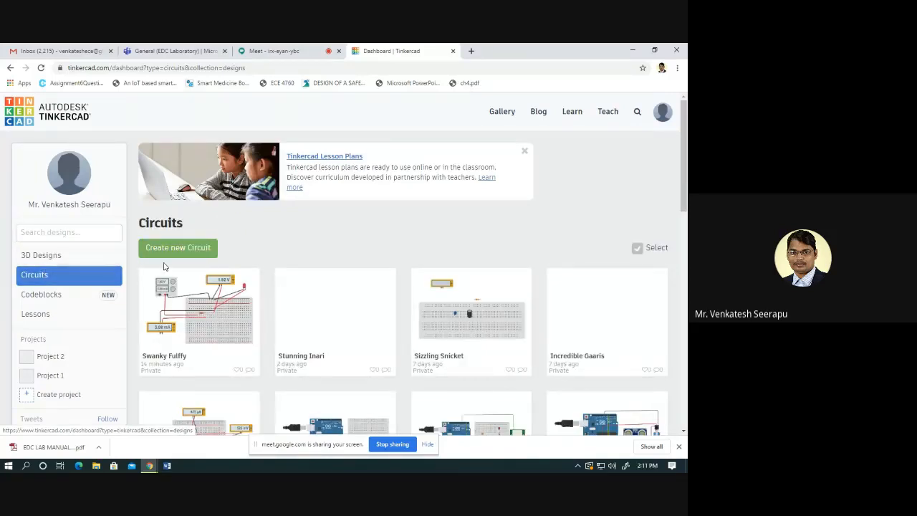
left_click(172, 255)
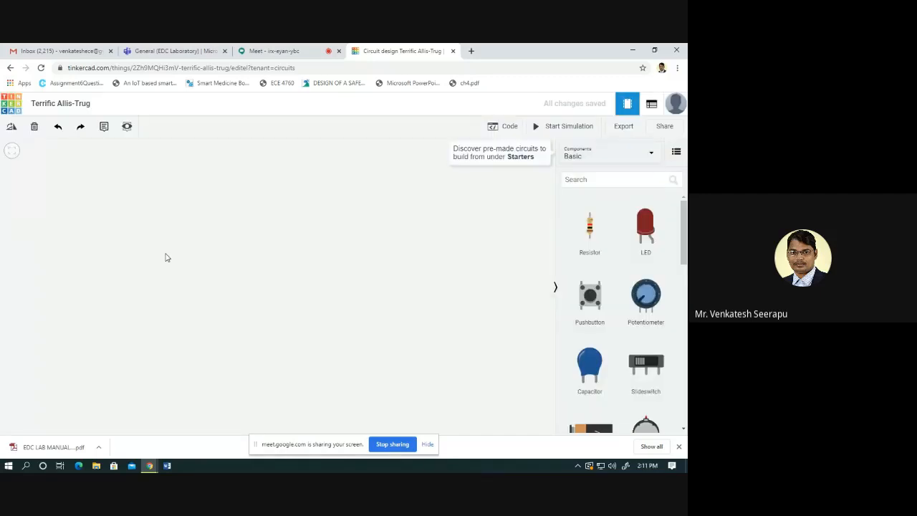
Rename the circuit design as "pn diode fb"
left_click(80, 106)
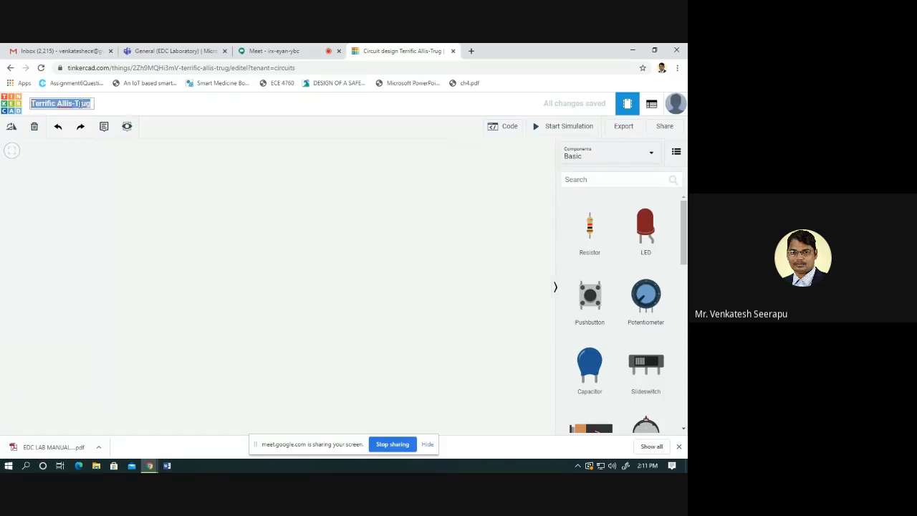
type("pn")
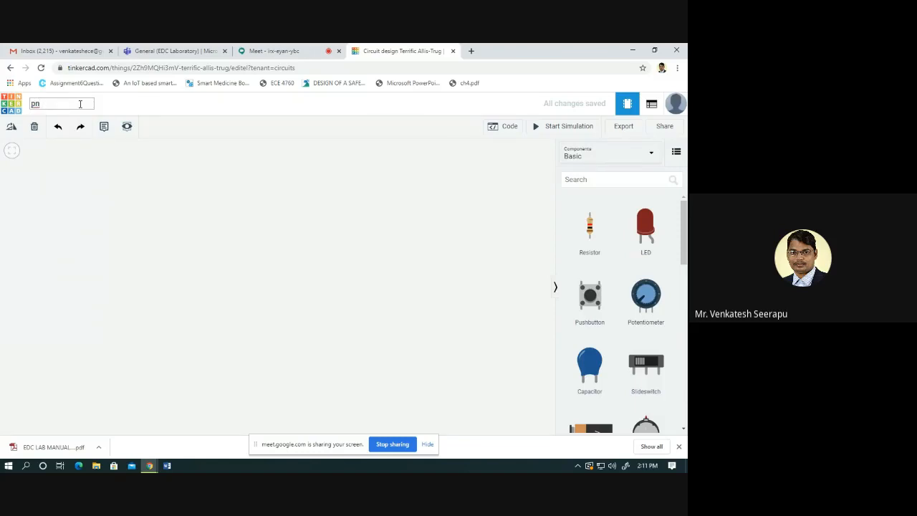
type(" j diode fo")
key("BackSpace")
type("b")
left_click(158, 203)
Set the component library to show all components instead of only the basic ones
left_click(556, 291)
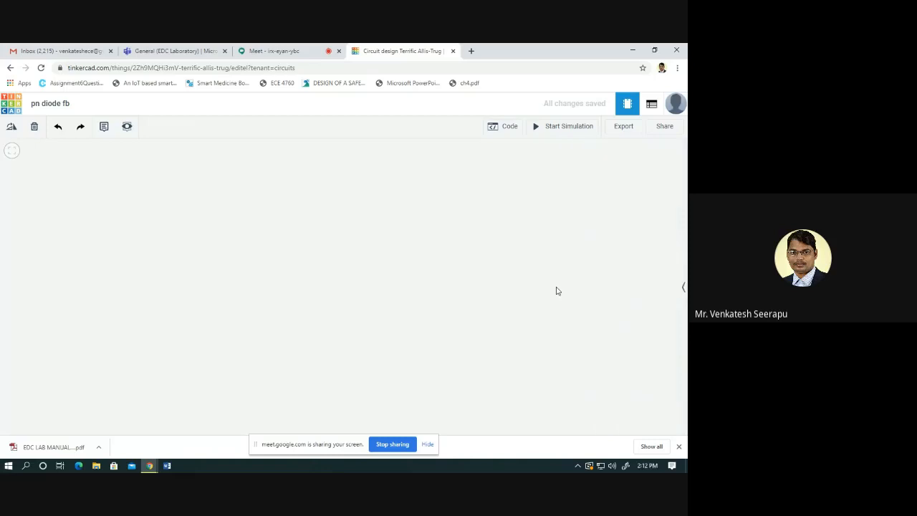
left_click(683, 291)
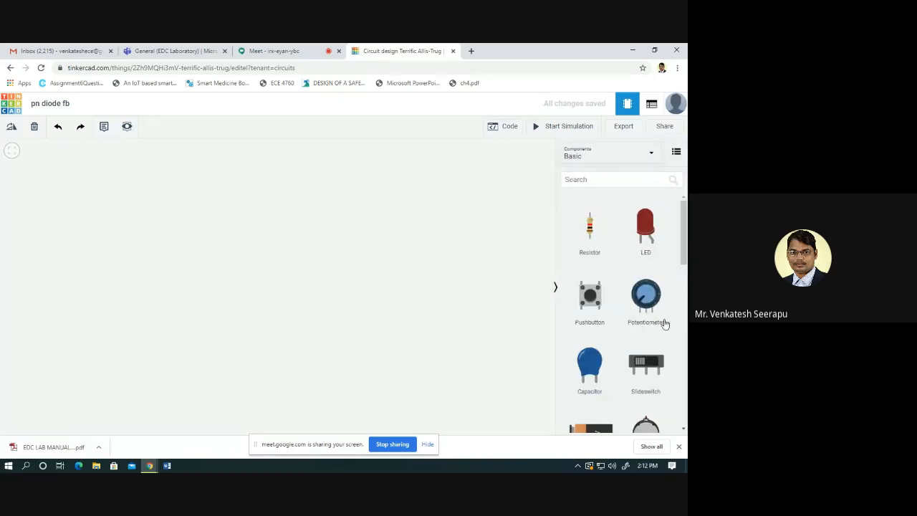
left_click(592, 161)
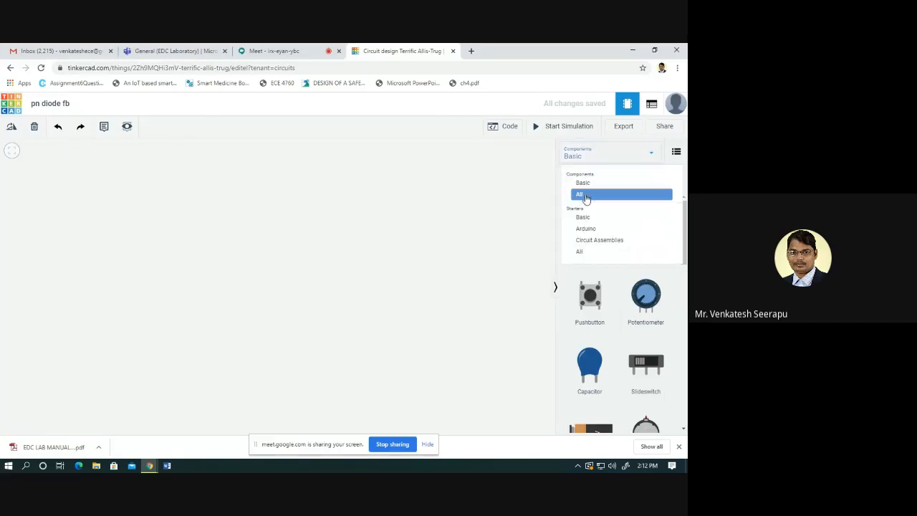
left_click(581, 193)
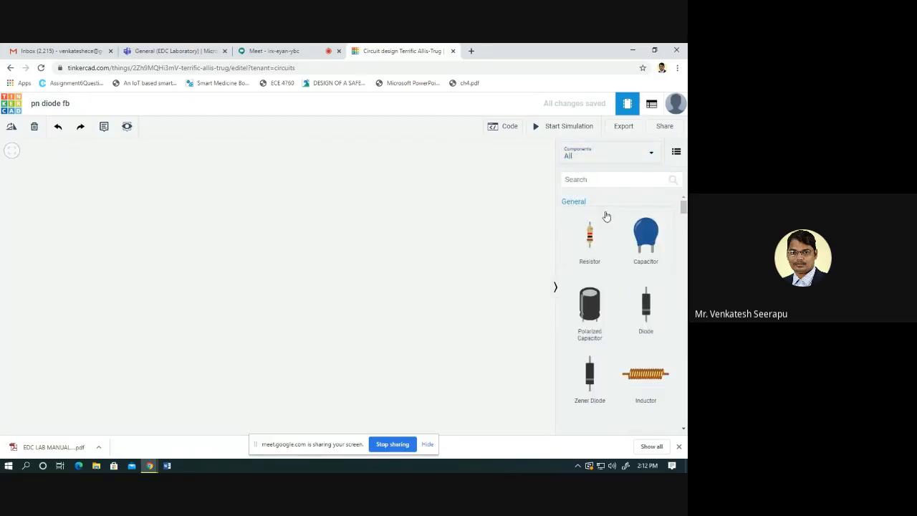
left_click(589, 161)
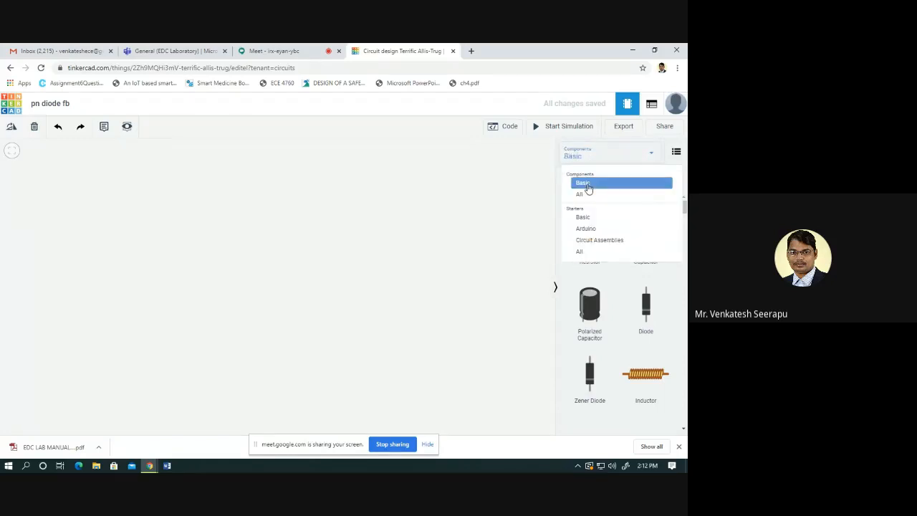
left_click(587, 183)
left_click(594, 160)
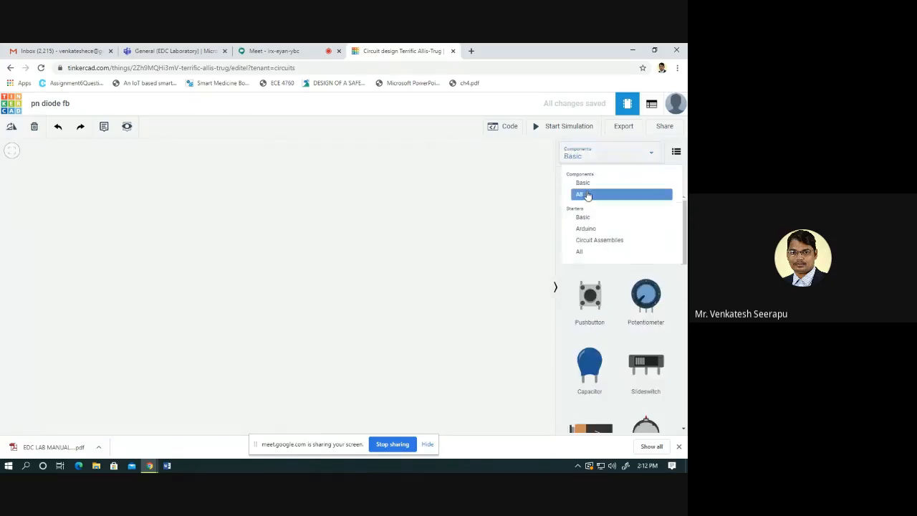
left_click(587, 195)
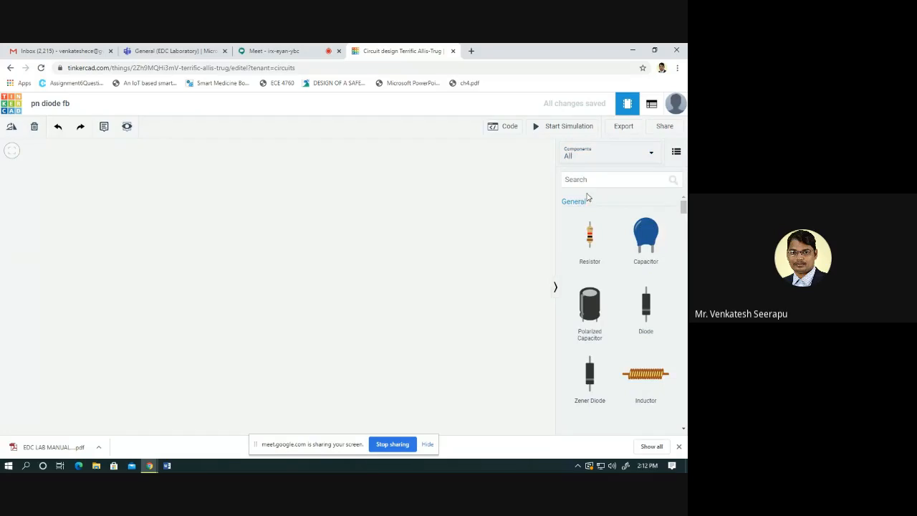
Search the components for breadboard and place a Breadboard Small on the empty canvas
left_click(601, 180)
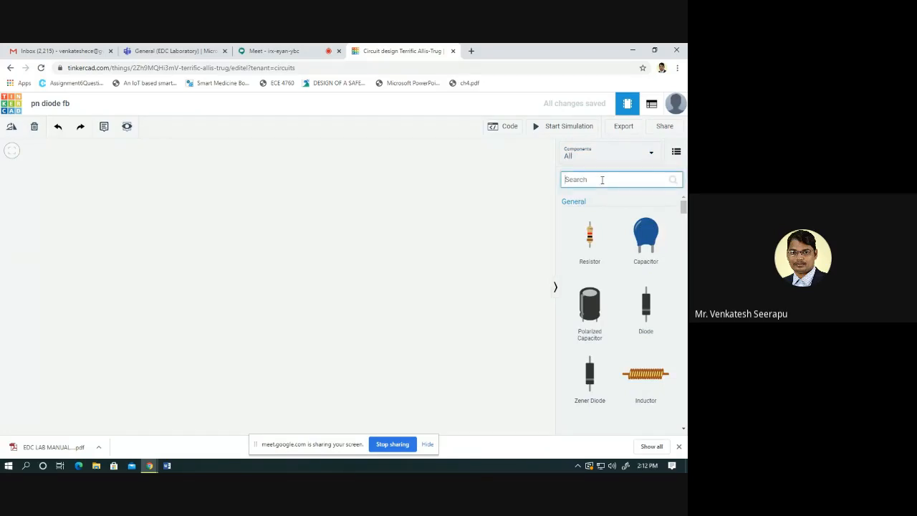
type("br")
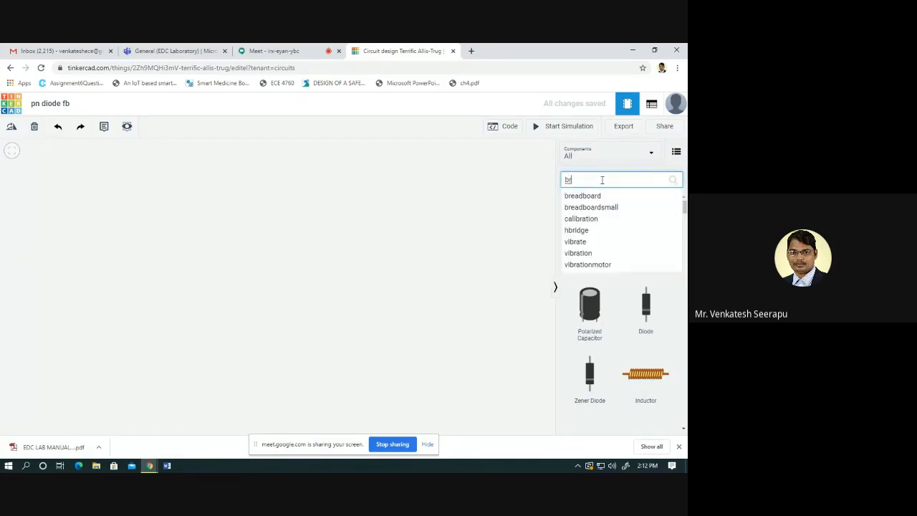
left_click(573, 196)
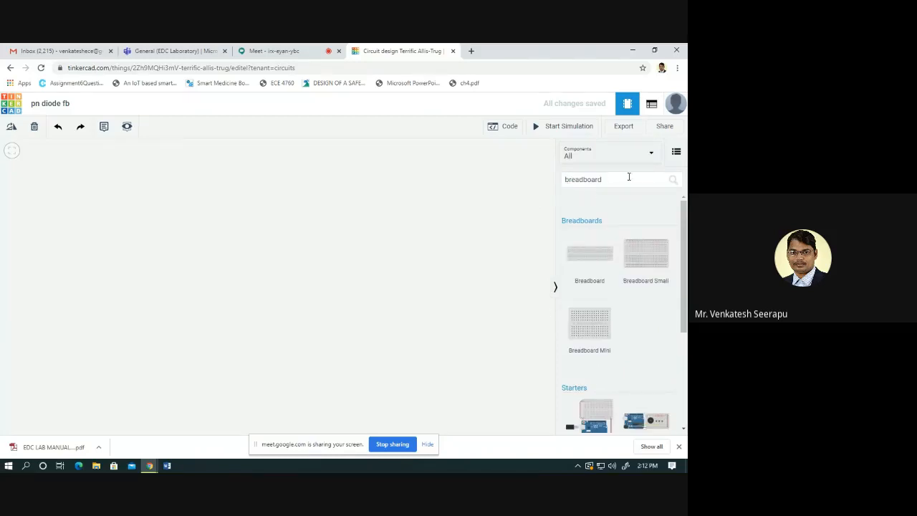
left_click(645, 275)
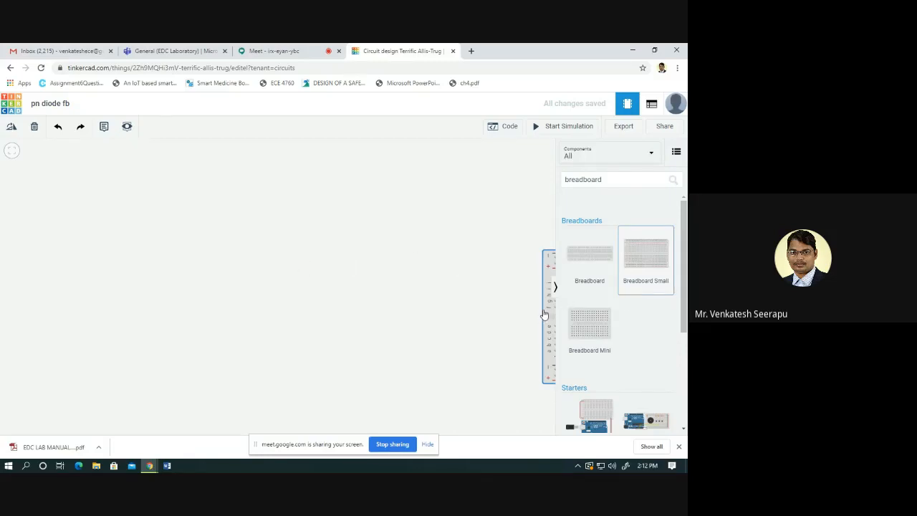
left_click(404, 300)
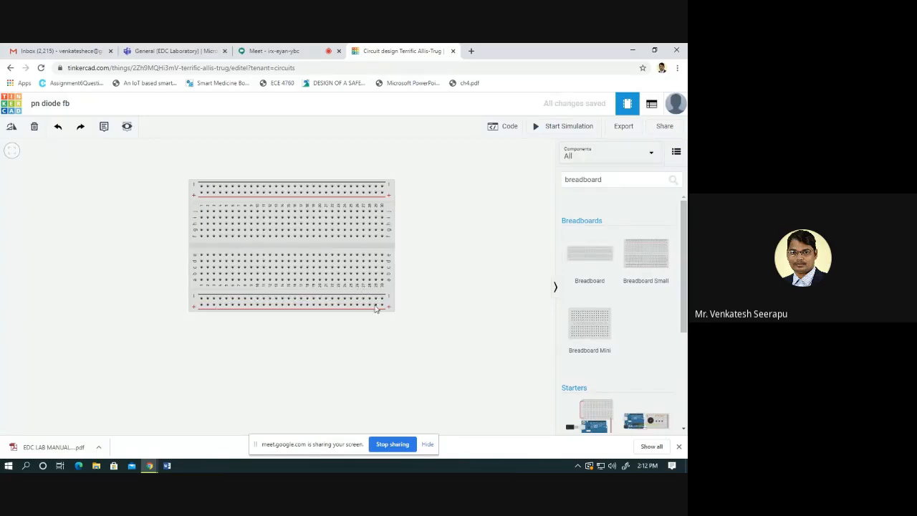
Move the small breadboard down and slightly left on the canvas, then deselect it
left_click(267, 232)
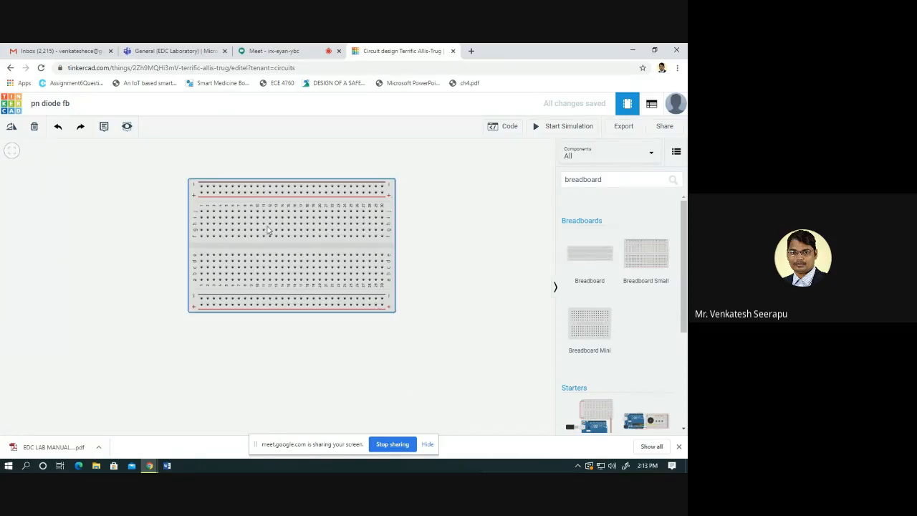
left_click_drag(268, 237, 242, 279)
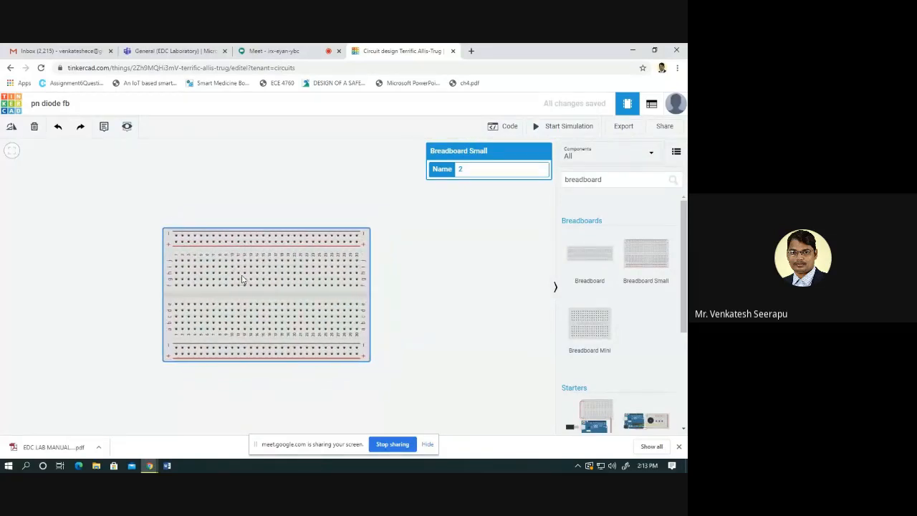
left_click(453, 290)
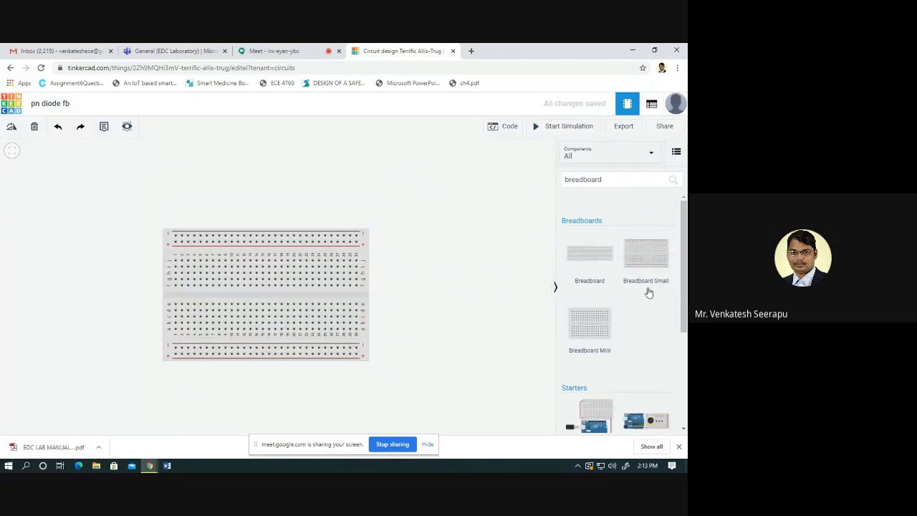
Clear the component search and place a diode above the breadboard with a resistor to its left
left_click(615, 179)
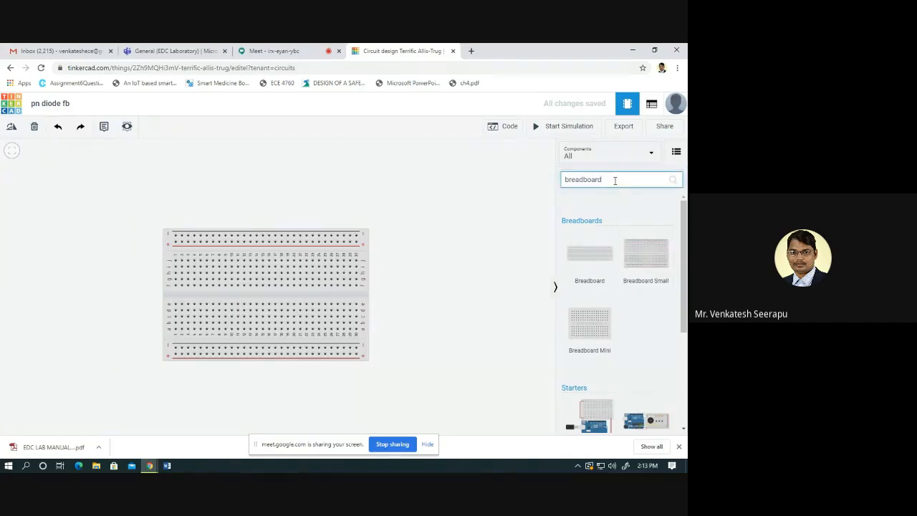
key("BackSpace")
key("BackSpace")
key("BackSpace")
key("BackSpace")
key("BackSpace")
key("BackSpace")
key("BackSpace")
key("BackSpace")
key("BackSpace")
key("BackSpace")
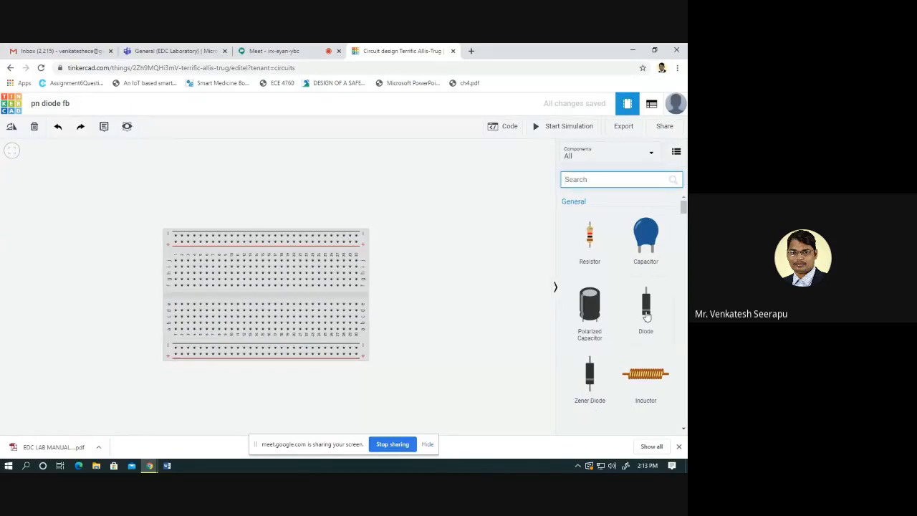
left_click_drag(646, 315, 295, 186)
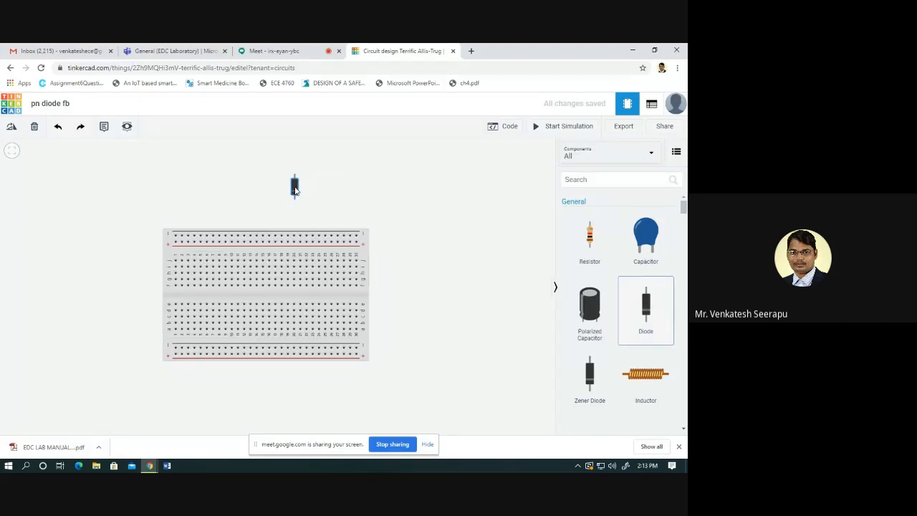
left_click(454, 269)
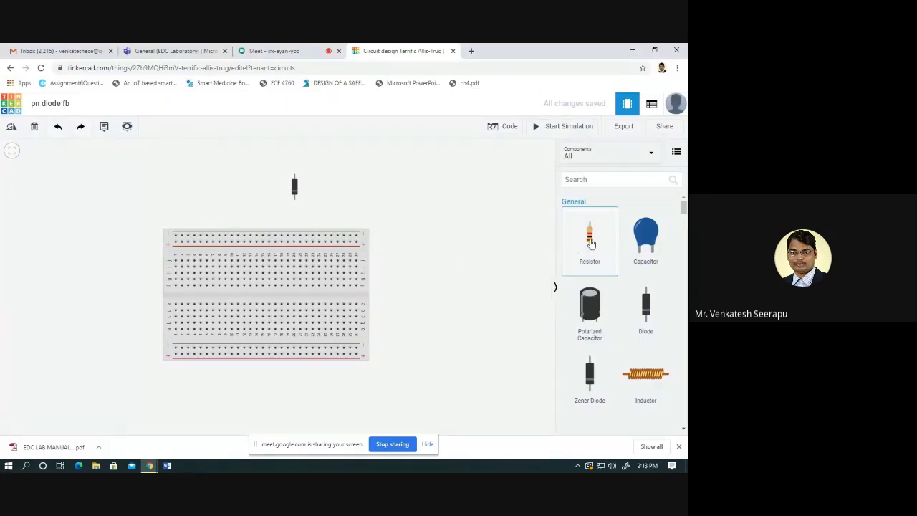
left_click_drag(590, 243, 232, 192)
left_click(510, 273)
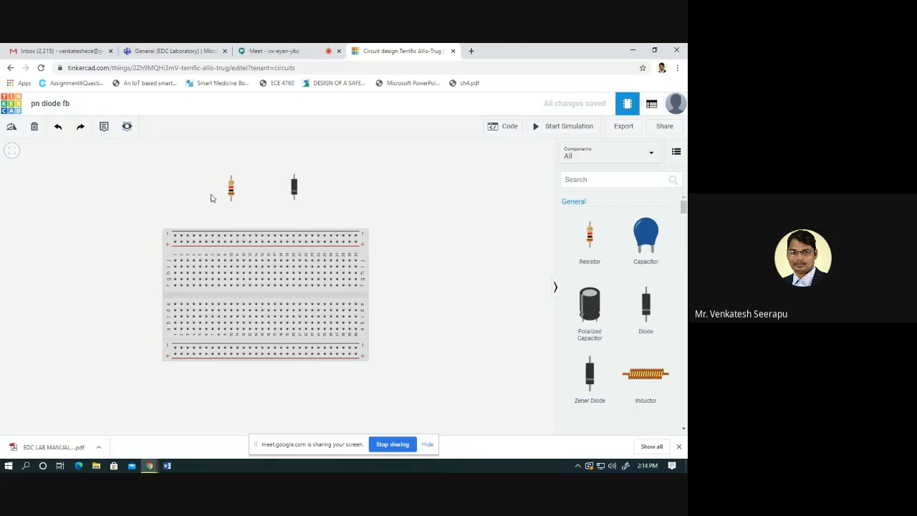
left_click(610, 179)
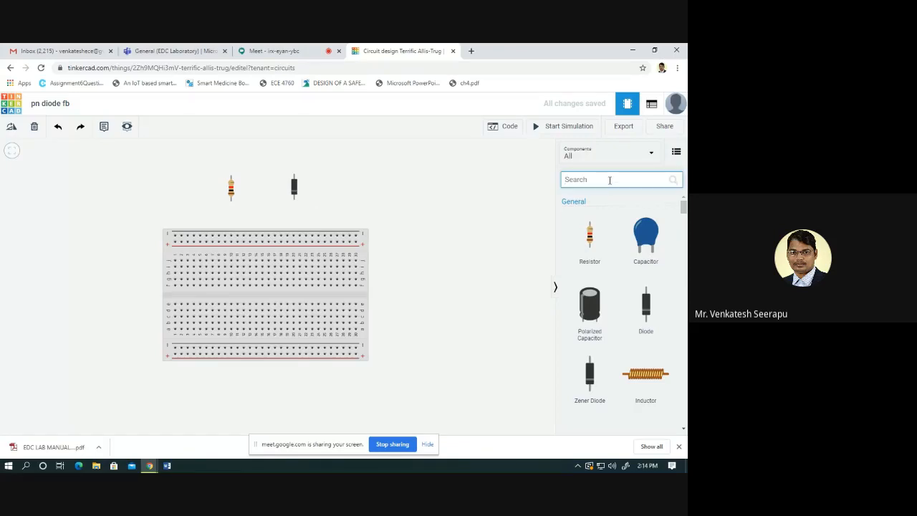
type("powe")
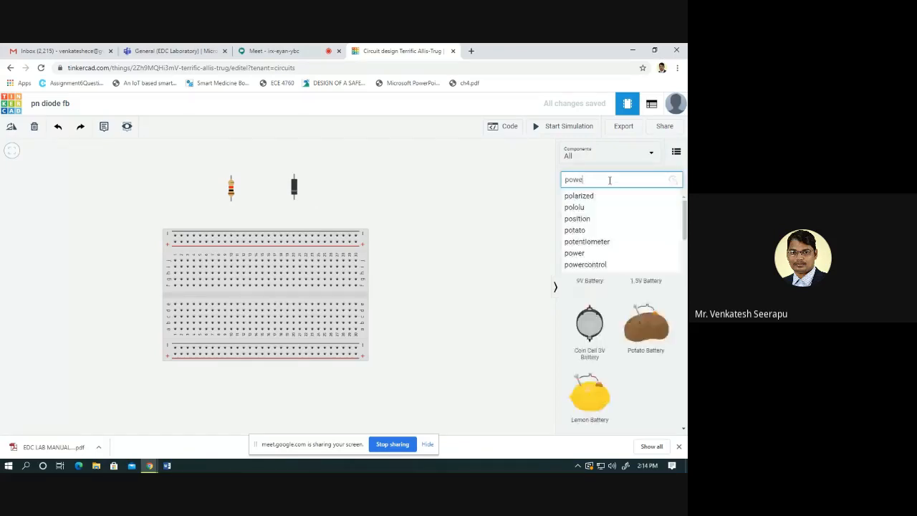
type("r")
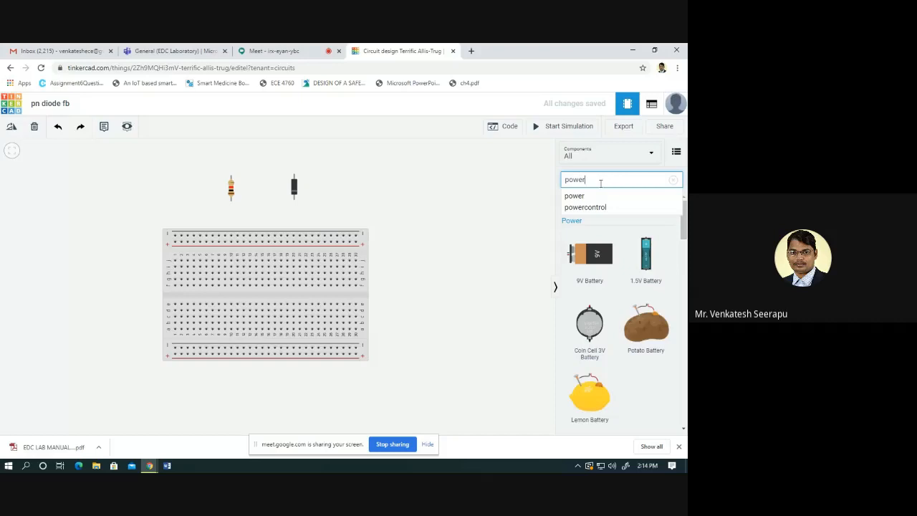
left_click(586, 197)
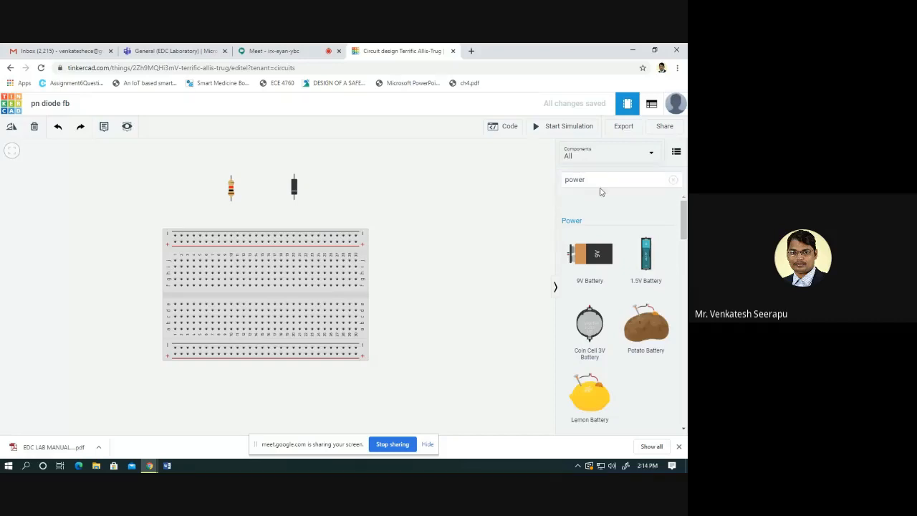
left_click(602, 181)
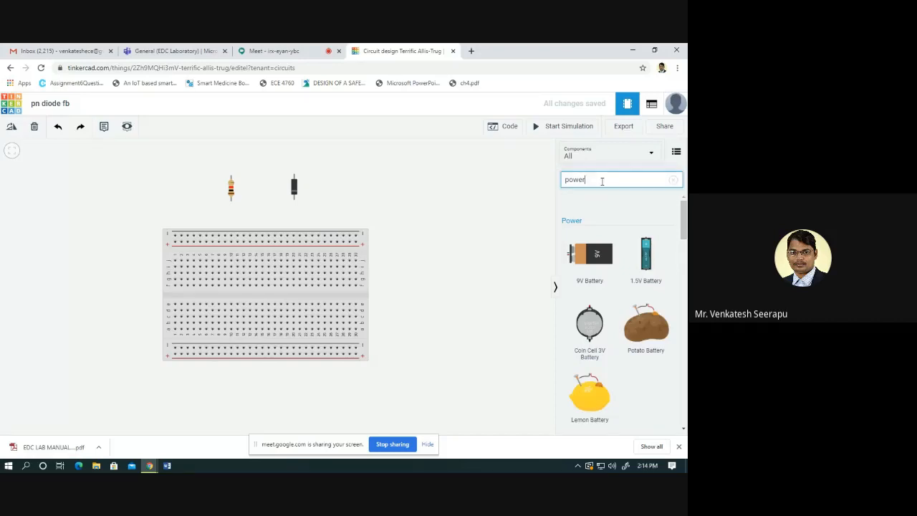
key("BackSpace")
key("BackSpace")
key("BackSpace")
key("BackSpace")
key("BackSpace")
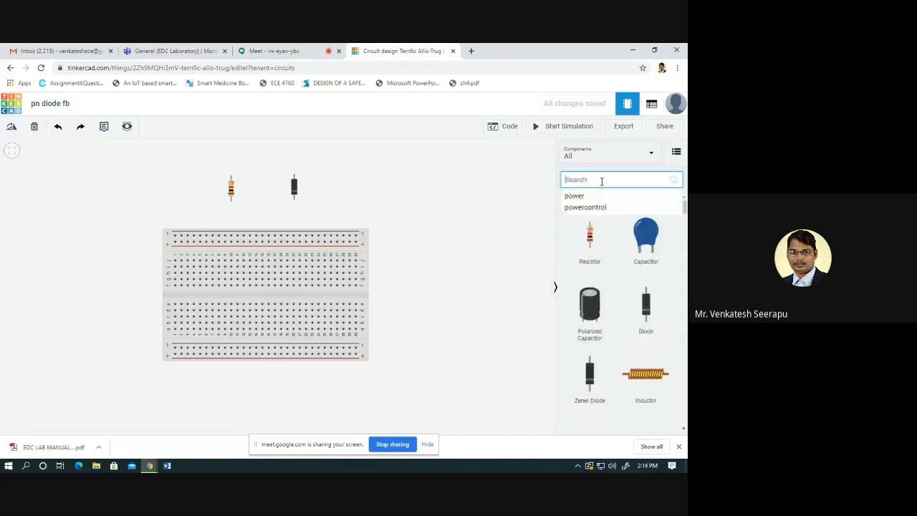
type("dc")
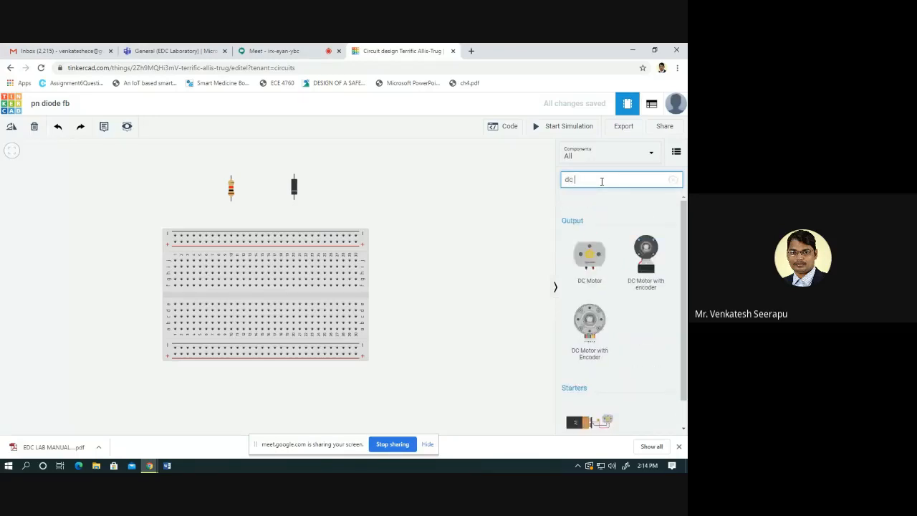
type(" p")
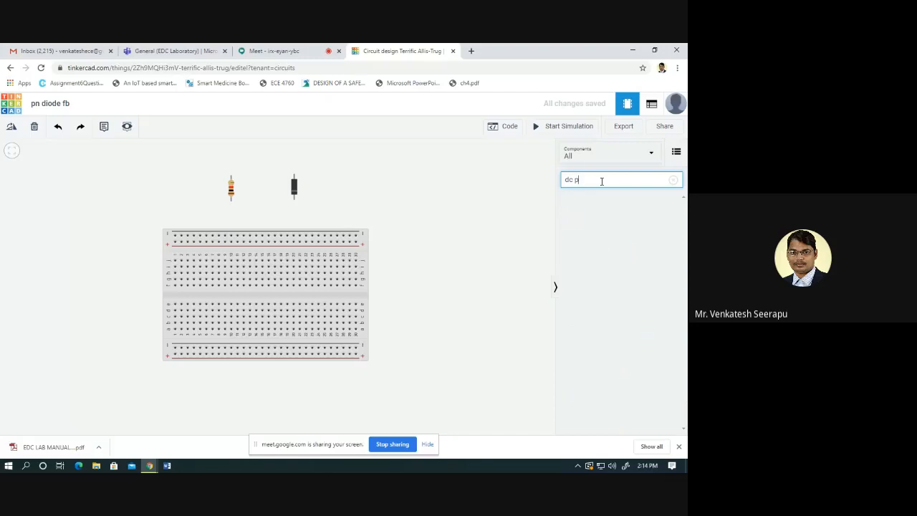
key("BackSpace")
key("BackSpace")
key("BackSpace")
key("BackSpace")
Place a Power Supply from the Instruments components to the left of the resistor, above the breadboard's level, and deselect it
scroll(598, 275, "down", 5)
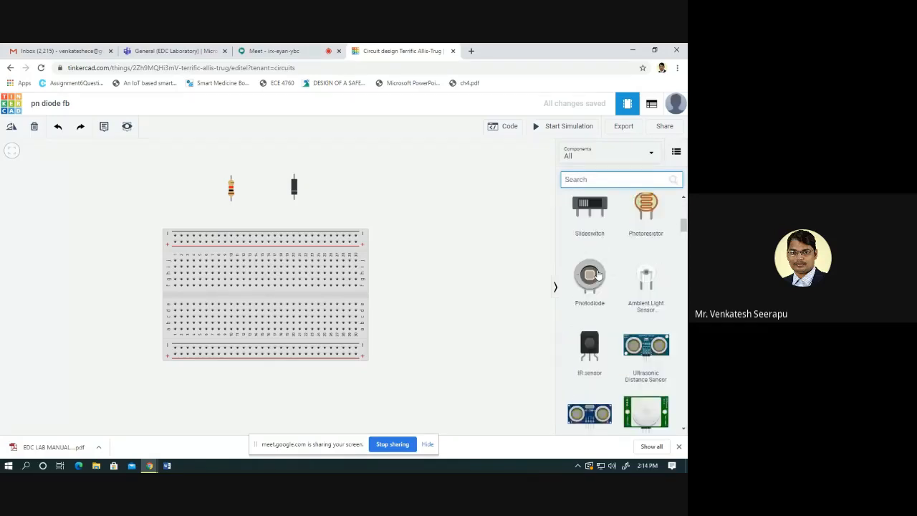
scroll(597, 274, "down", 10)
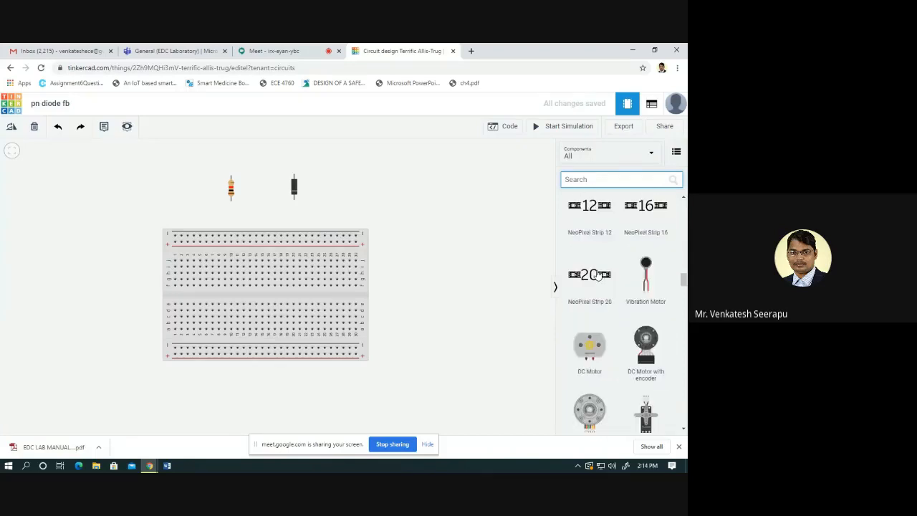
scroll(598, 275, "down", 10)
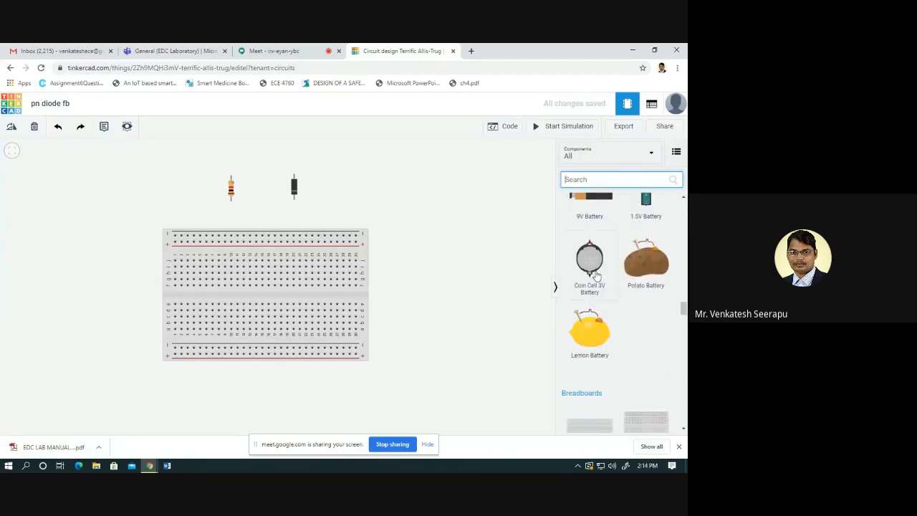
scroll(596, 275, "down", 8)
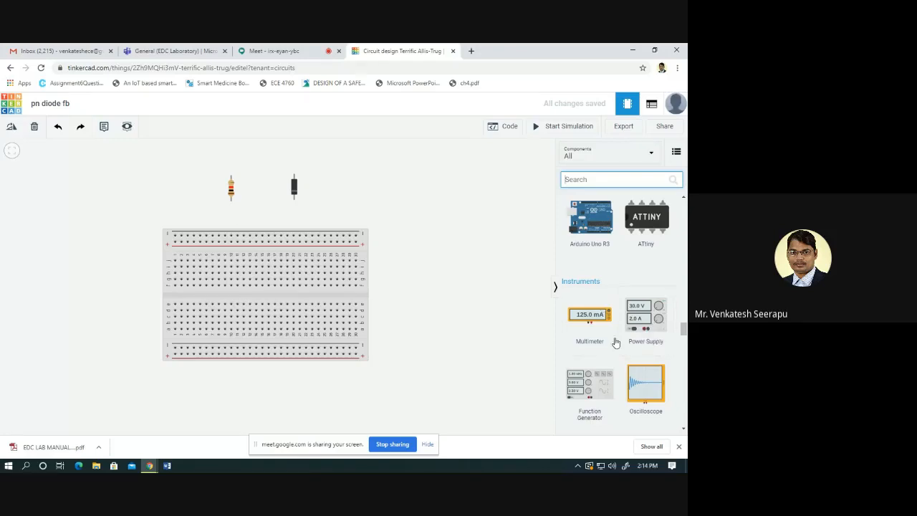
left_click(652, 332)
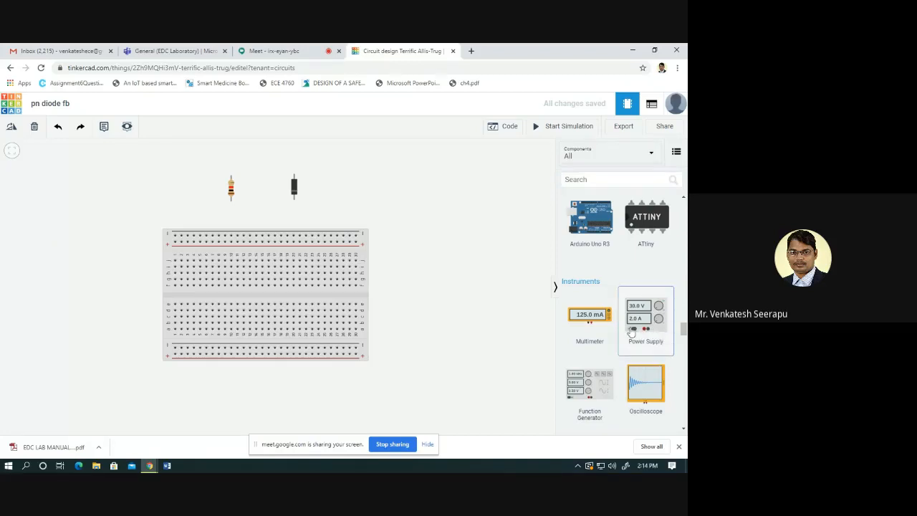
left_click_drag(630, 331, 83, 225)
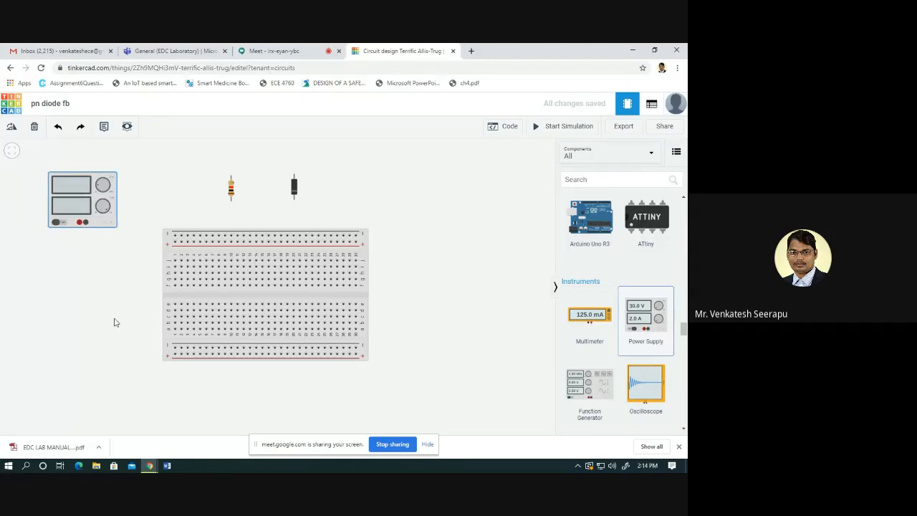
left_click(453, 296)
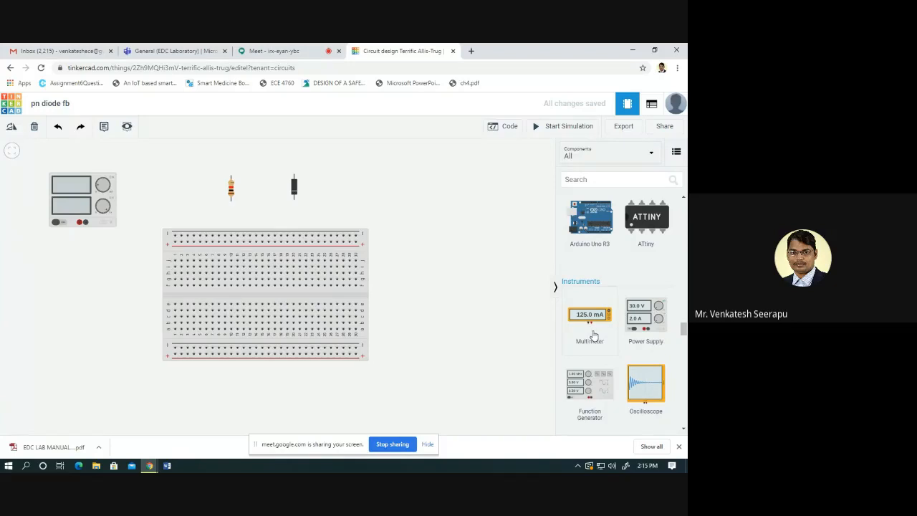
left_click(593, 181)
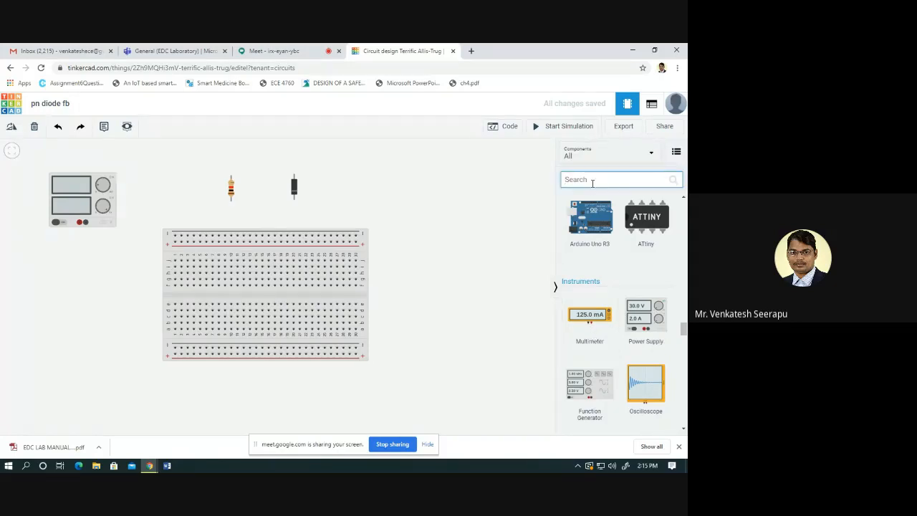
type("mu")
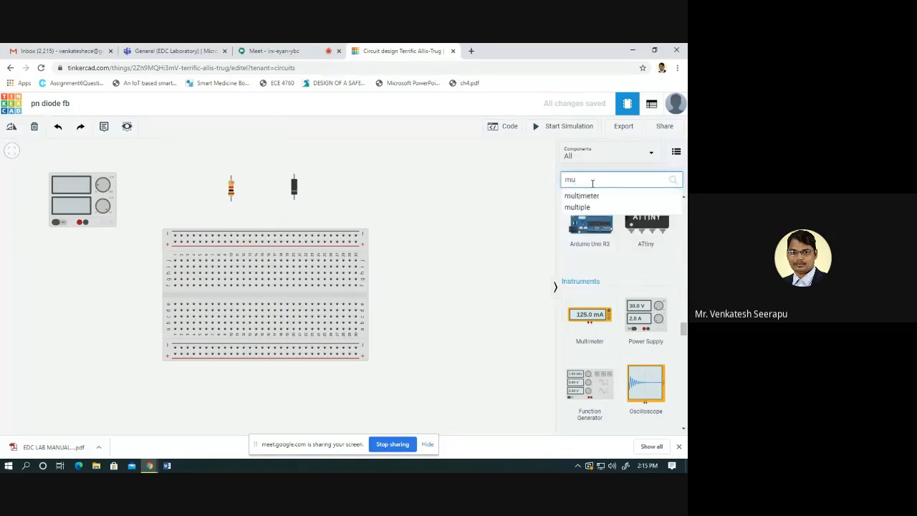
left_click(596, 196)
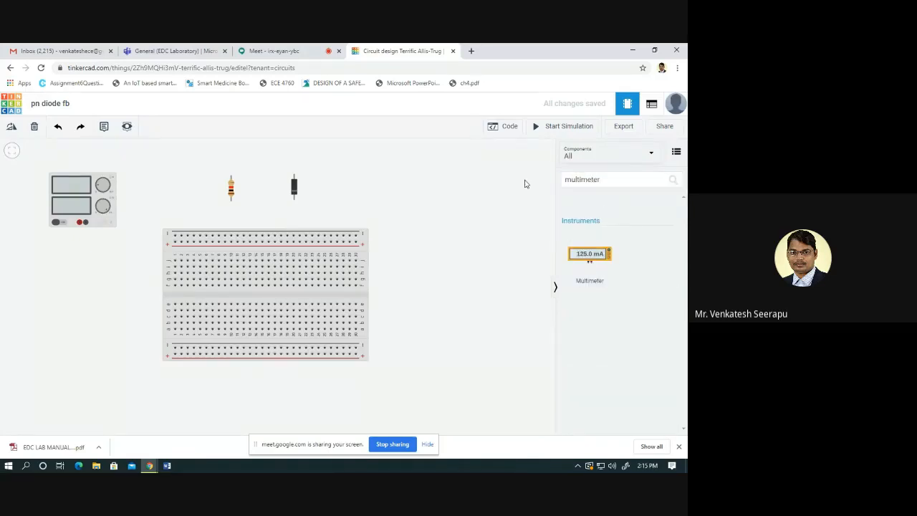
double_click(608, 178)
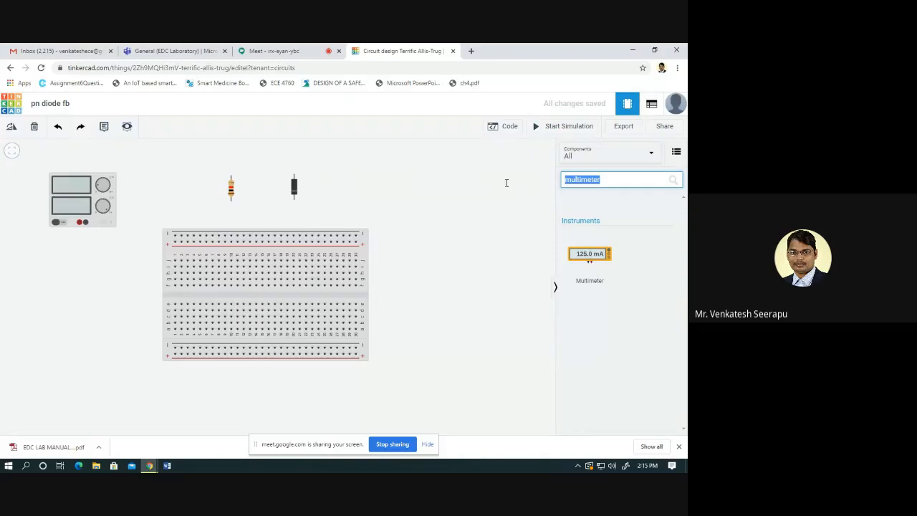
type("powe")
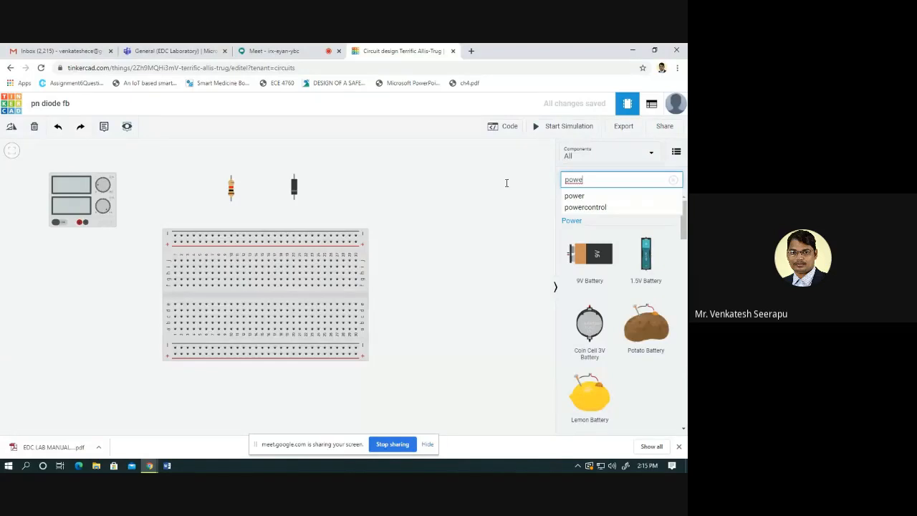
type("r")
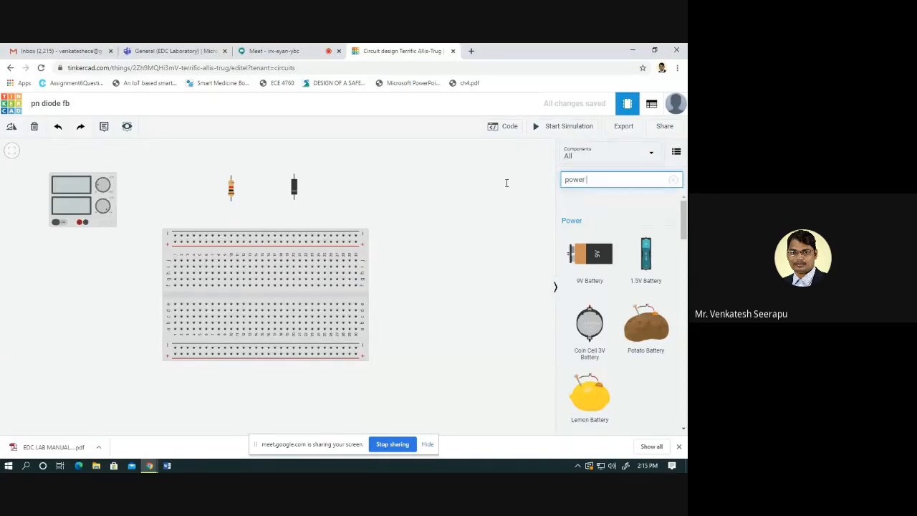
key("BackSpace")
key("BackSpace")
key("BackSpace")
key("BackSpace")
key("BackSpace")
key("BackSpace")
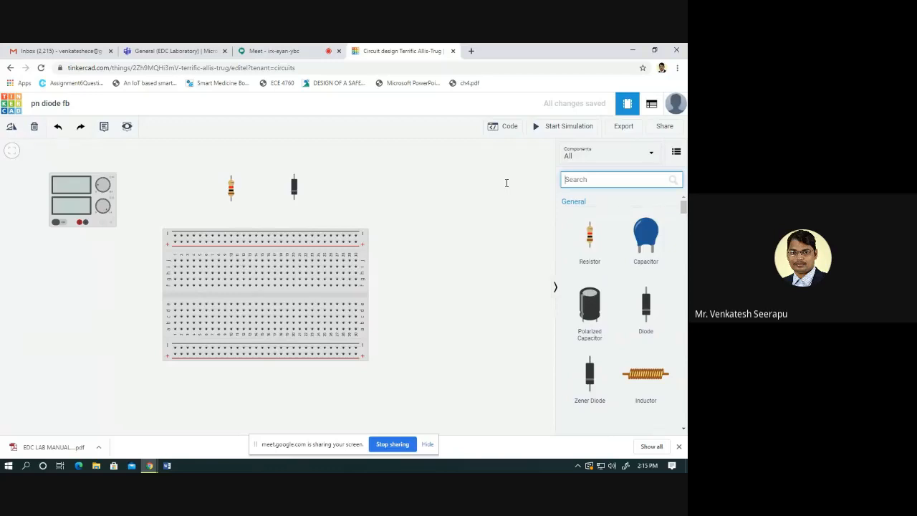
type("d")
key("BackSpace")
type("P")
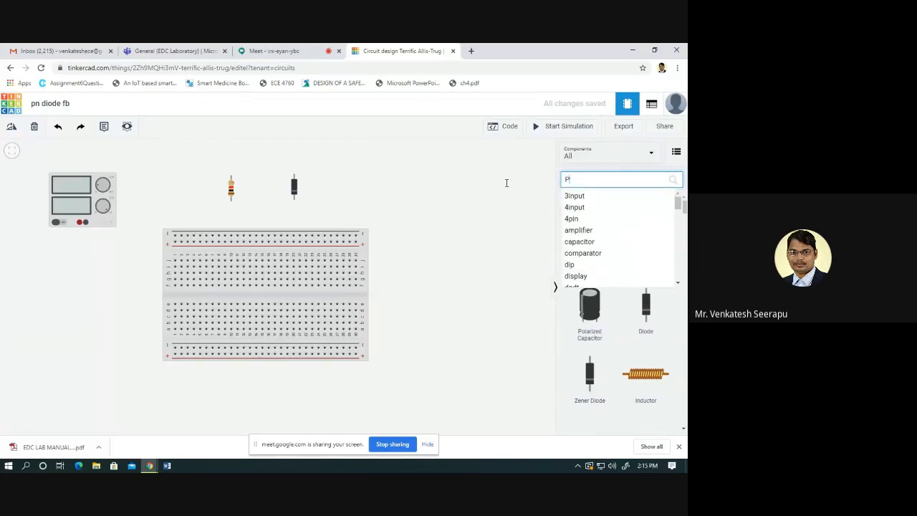
type("ow")
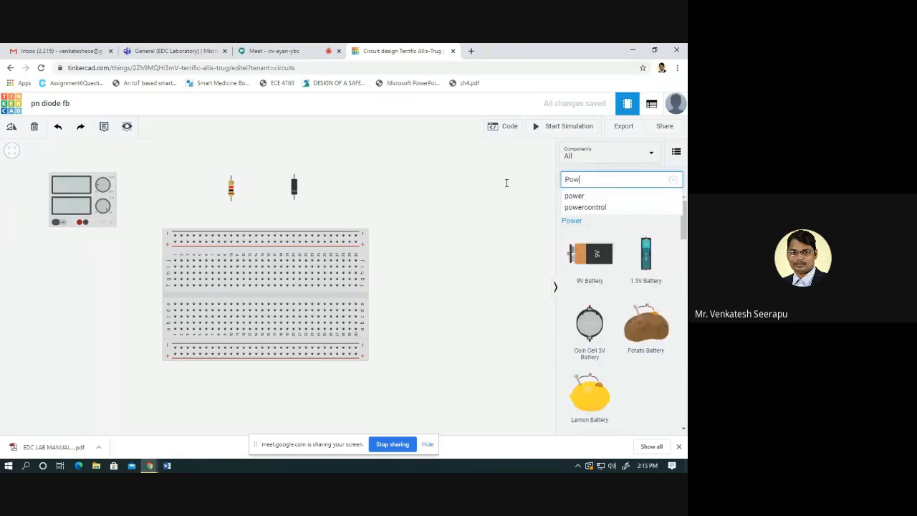
key("BackSpace")
key("BackSpace")
key("BackSpace")
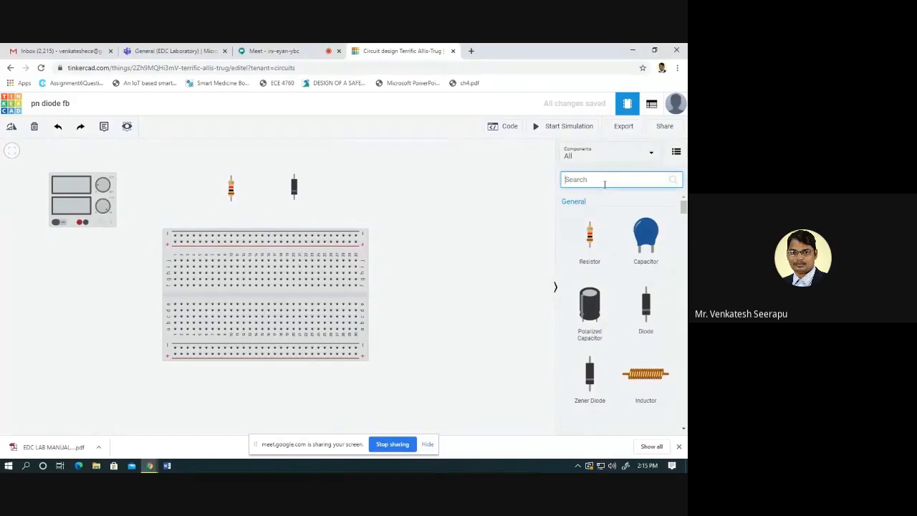
Search the components for multimeter, place one to the right of the diode and check its mode setting
type("mu")
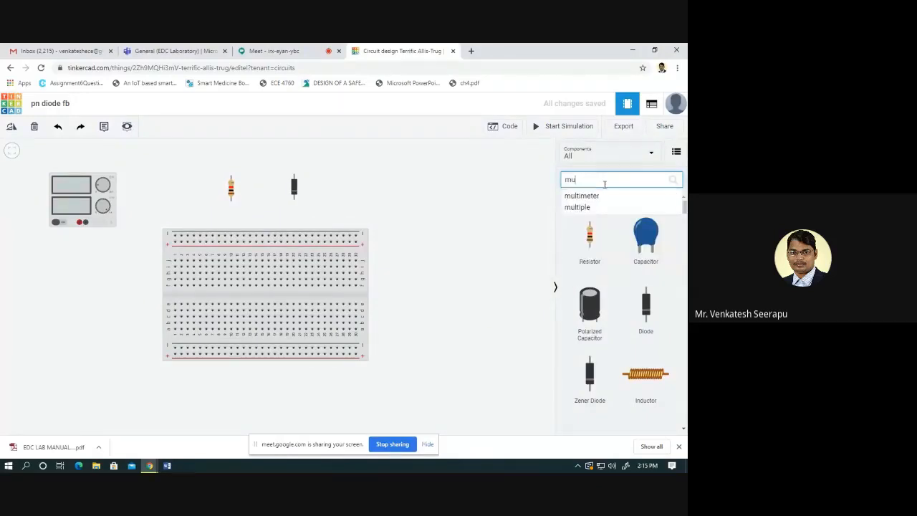
left_click(584, 196)
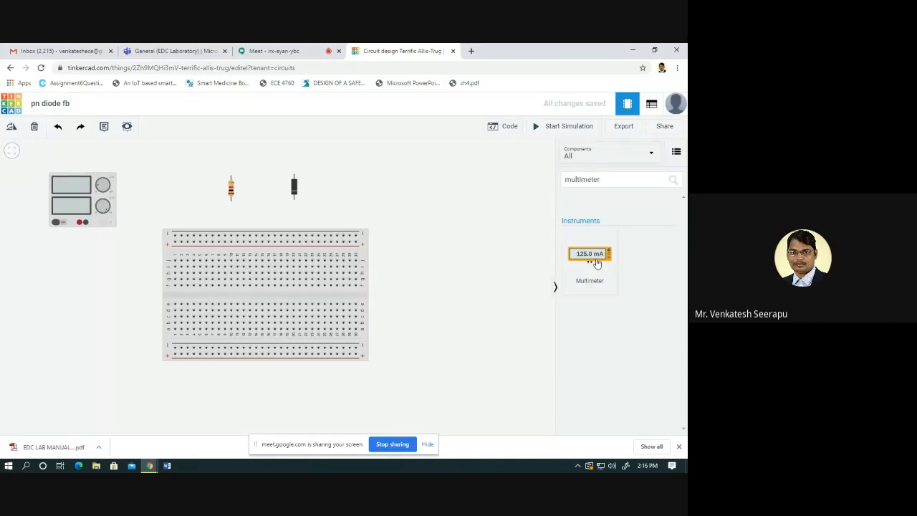
left_click_drag(588, 261, 396, 198)
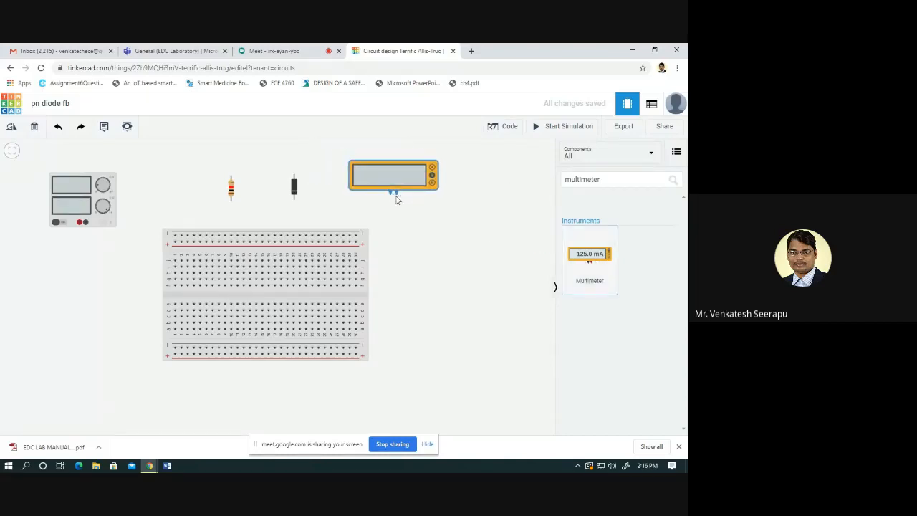
left_click(432, 200)
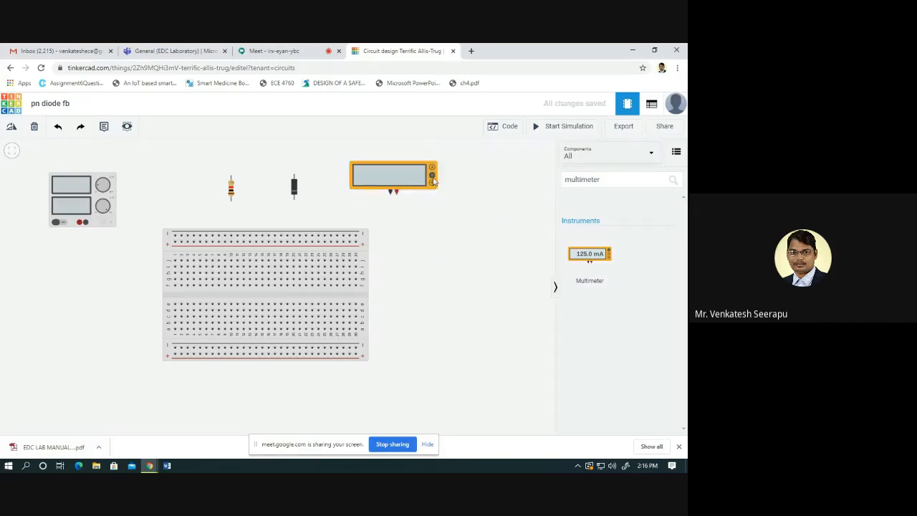
left_click(434, 179)
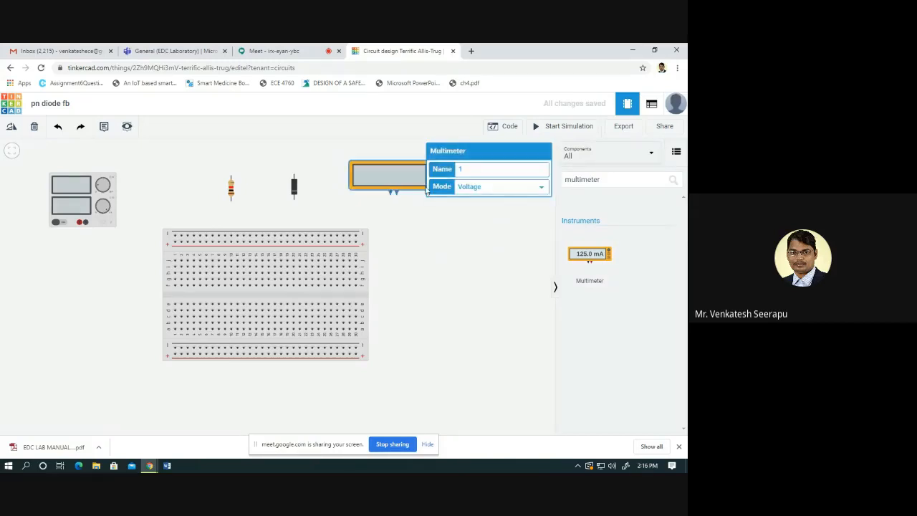
left_click(421, 234)
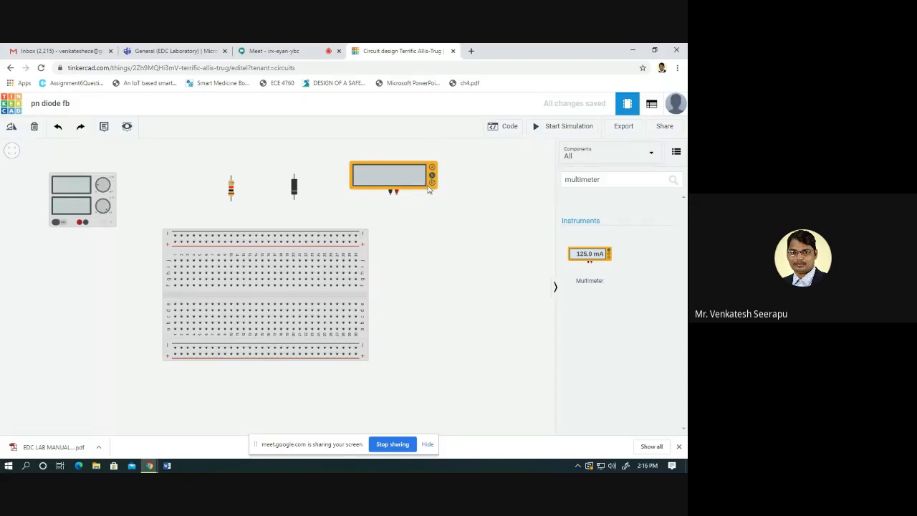
Place a second multimeter to the left of the breadboard, below the power supply, and set its mode to Amperage
left_click_drag(602, 263, 434, 351)
left_click_drag(349, 393, 71, 338)
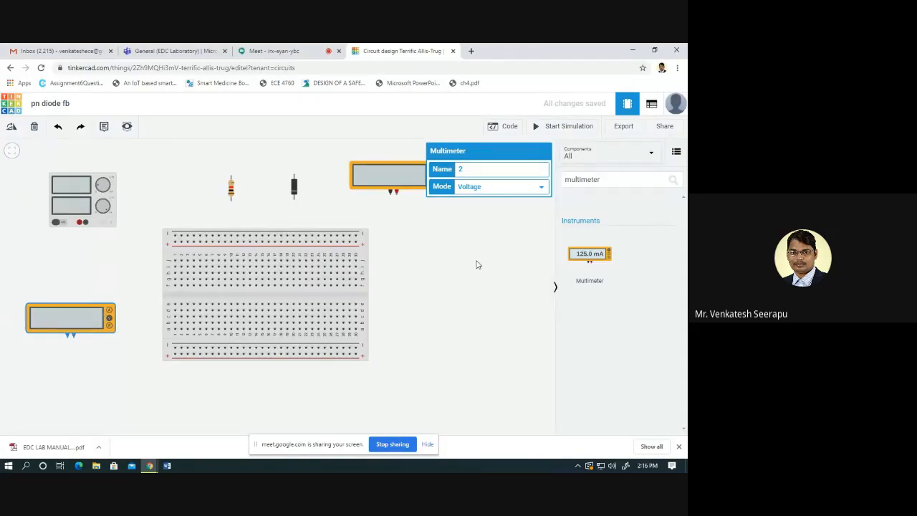
left_click(493, 188)
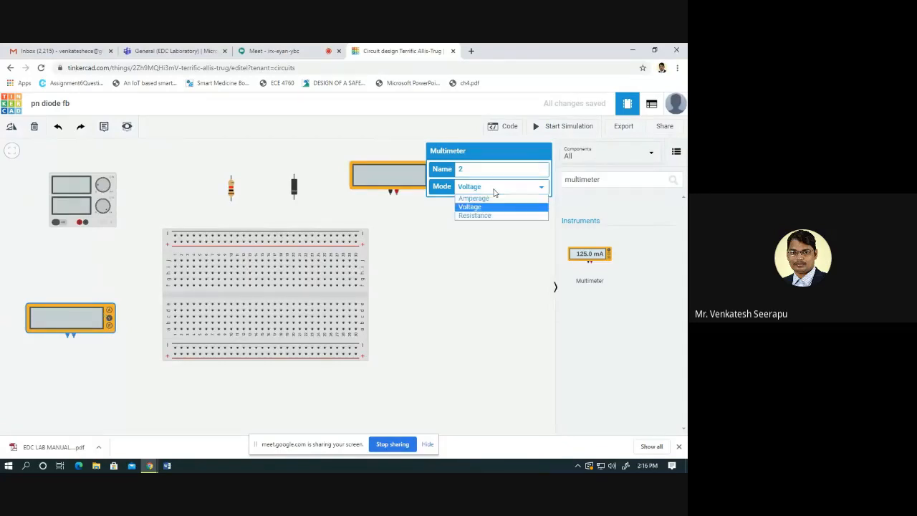
left_click(489, 198)
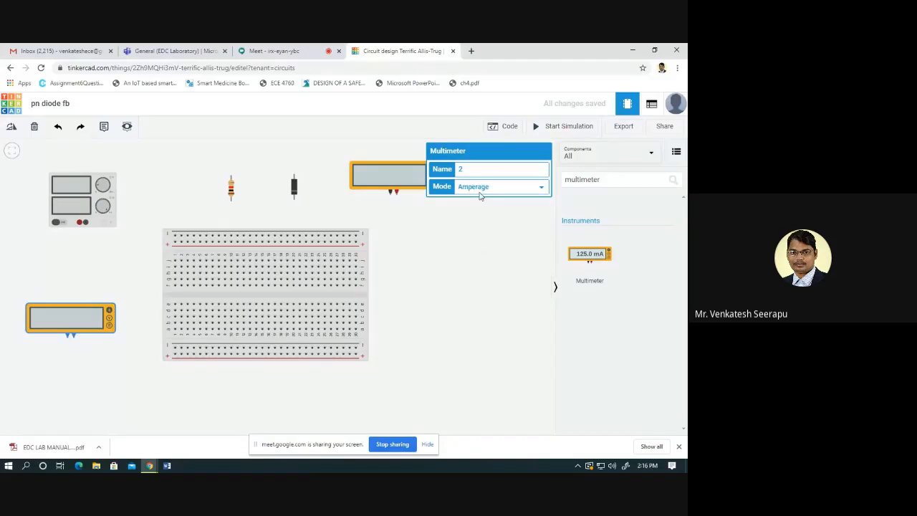
left_click(466, 263)
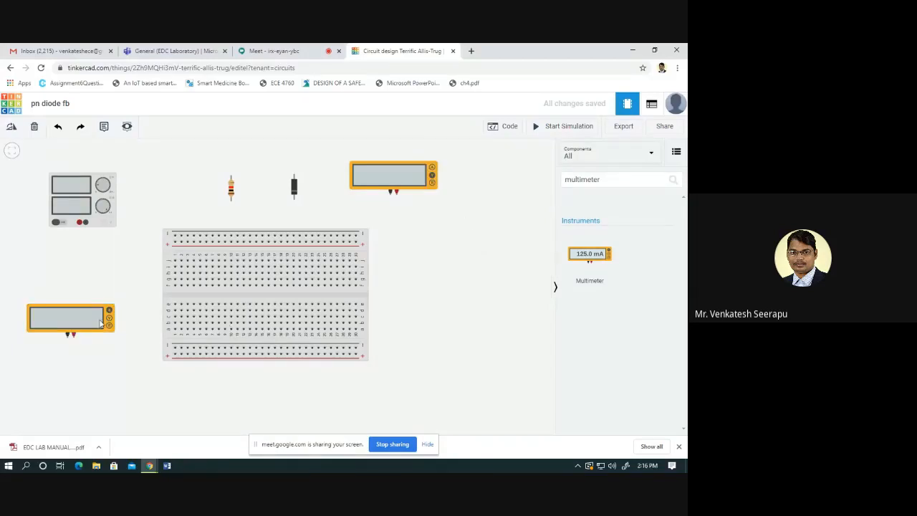
Check the mode options of the multimeter below the power supply, leaving it on Amperage
left_click(102, 324)
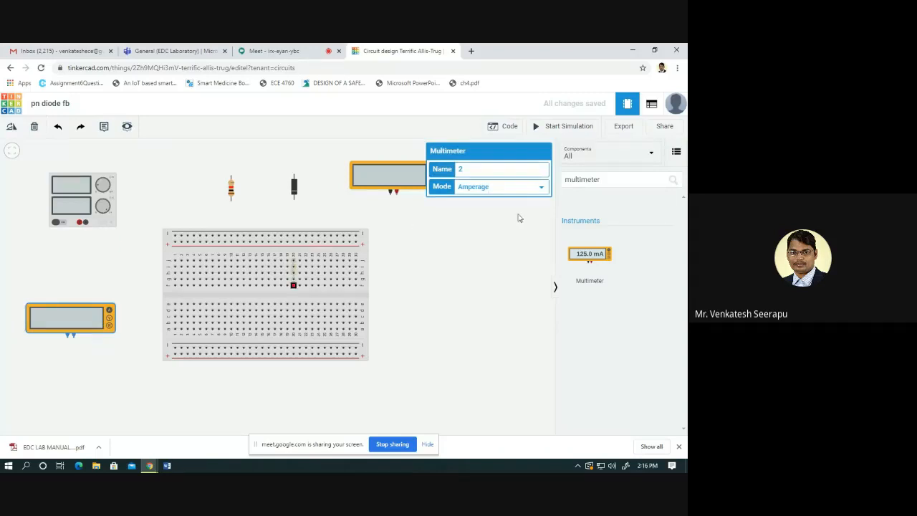
left_click(497, 188)
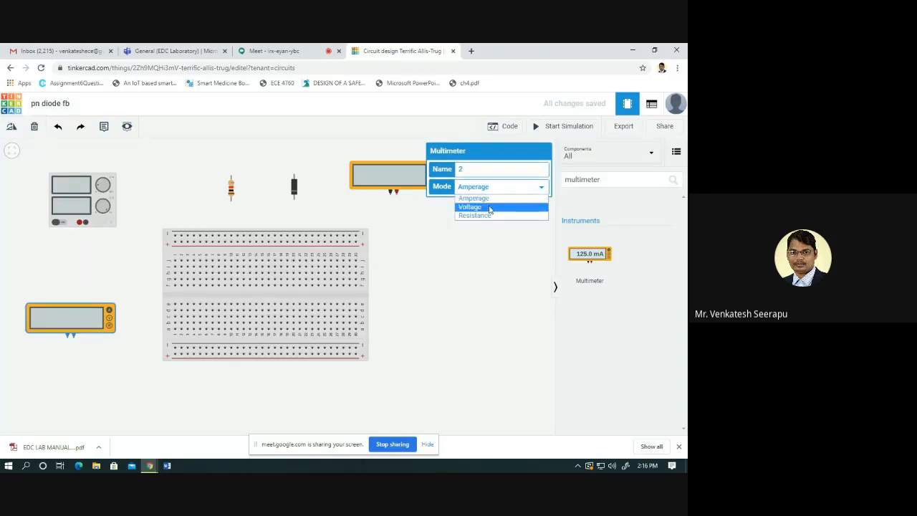
left_click(465, 241)
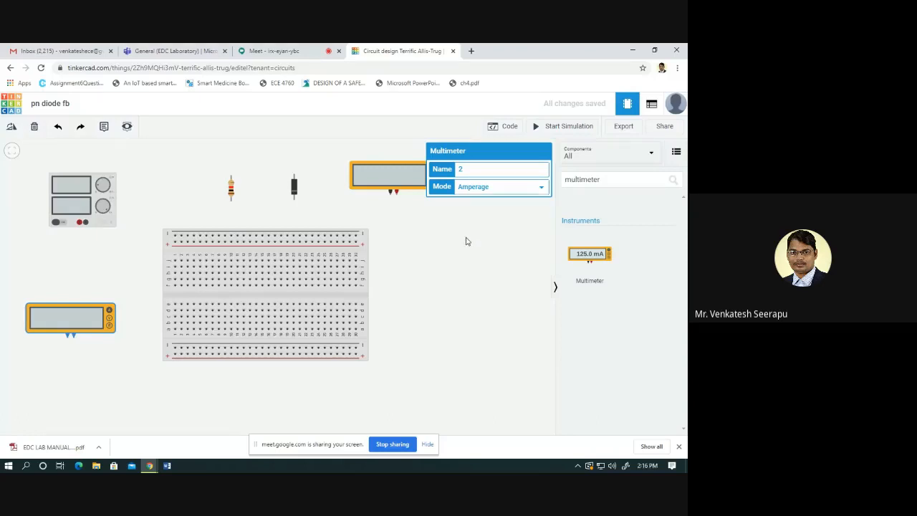
left_click(465, 240)
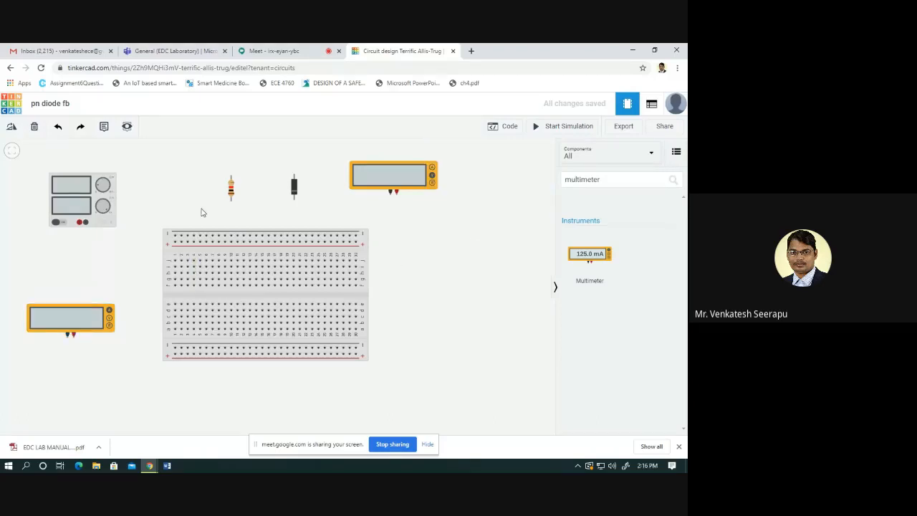
Try a resistance of 7 kΩ on the resistor above the breadboard and restore it to 1 kΩ
left_click(231, 188)
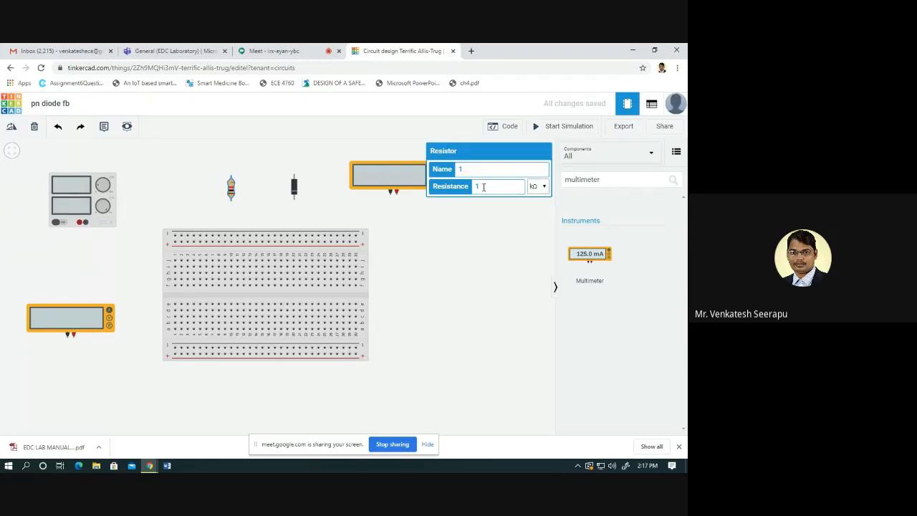
left_click(484, 186)
key("BackSpace")
type("1")
left_click(469, 225)
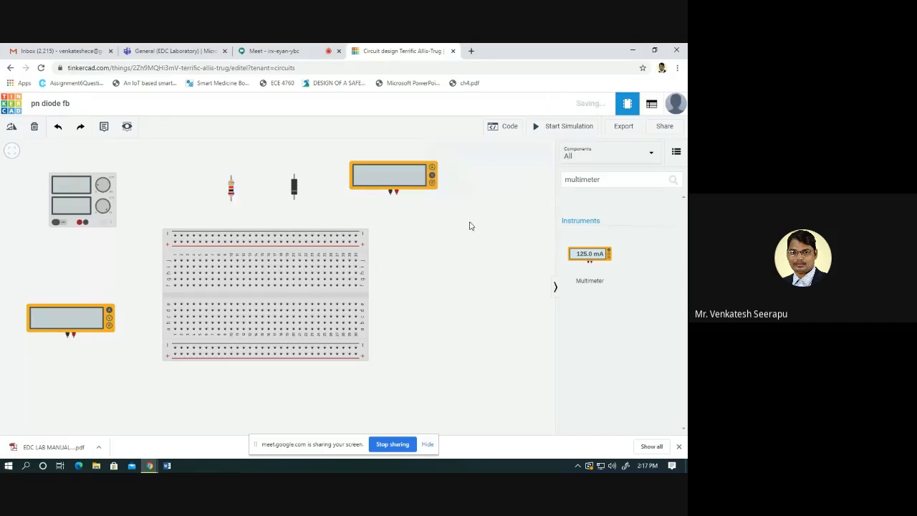
left_click(230, 188)
left_click(503, 187)
key("BackSpace")
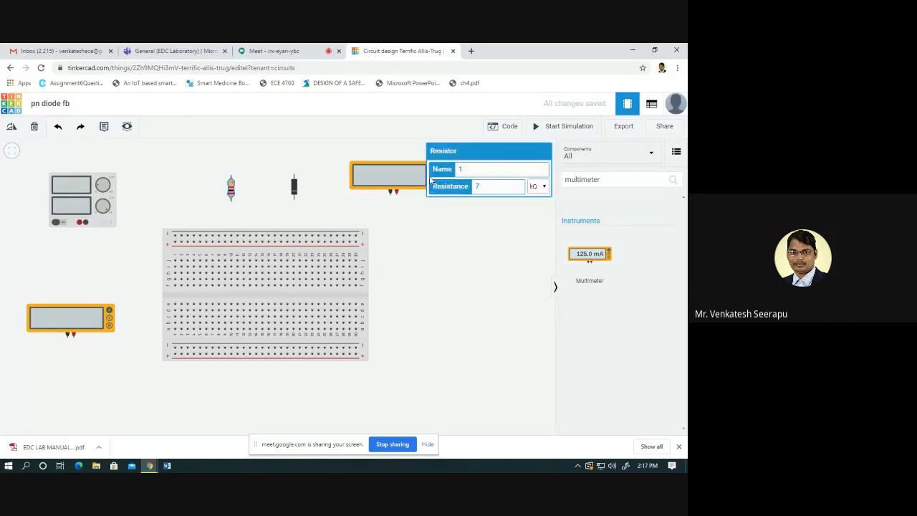
type("7")
left_click_drag(503, 187, 453, 195)
type("1")
left_click(426, 303)
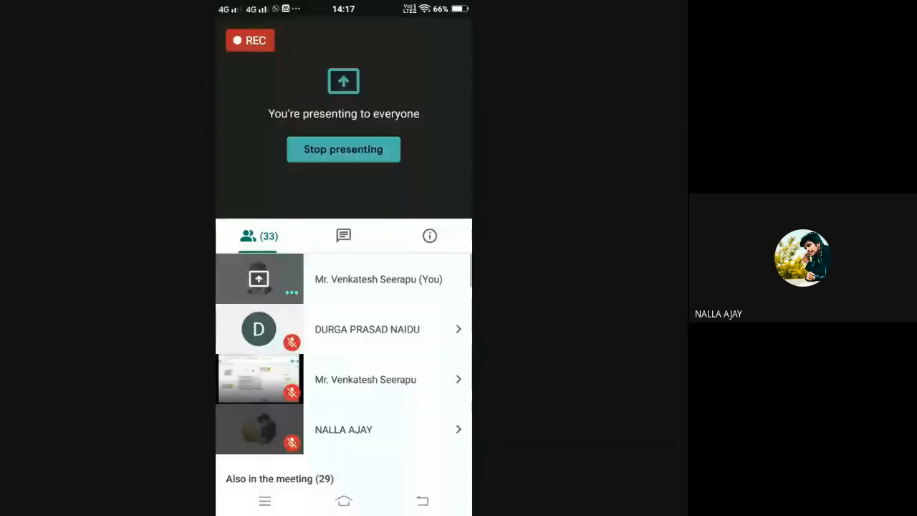
Switch to the phone's photo albums and open the diode forward-bias circuit diagram from the Screenshot album
left_click(264, 501)
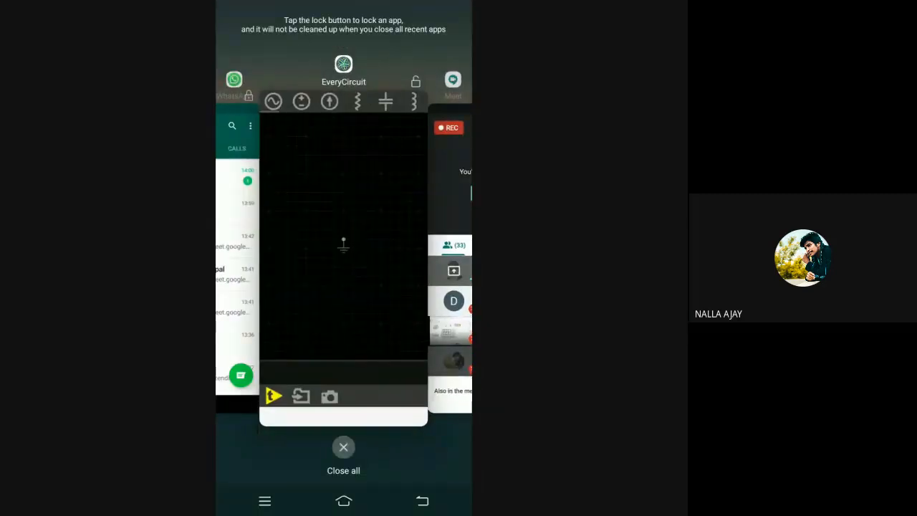
left_click(236, 251)
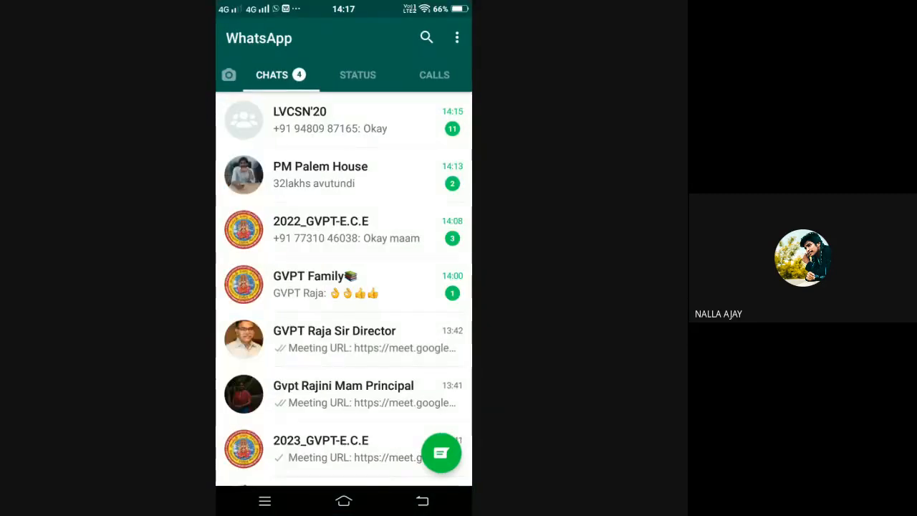
left_click(343, 501)
left_click_drag(272, 322, 430, 323)
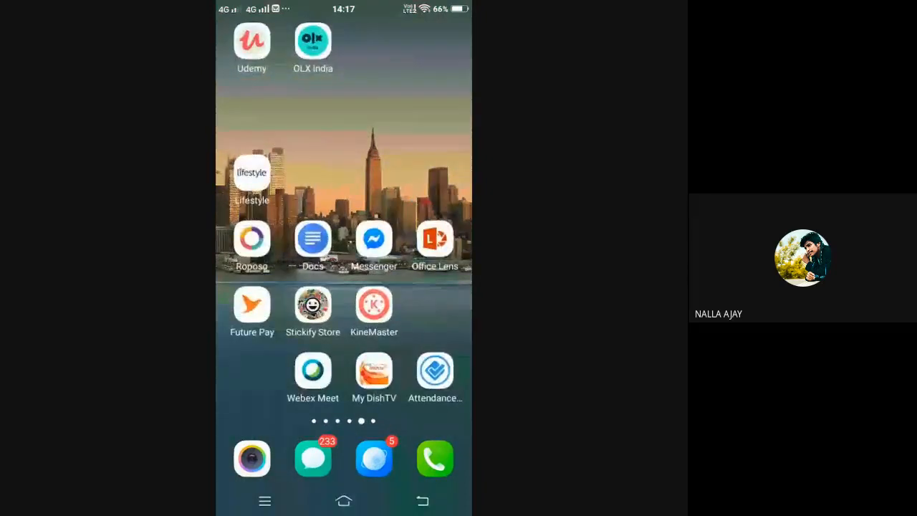
left_click_drag(272, 322, 430, 322)
left_click(432, 42)
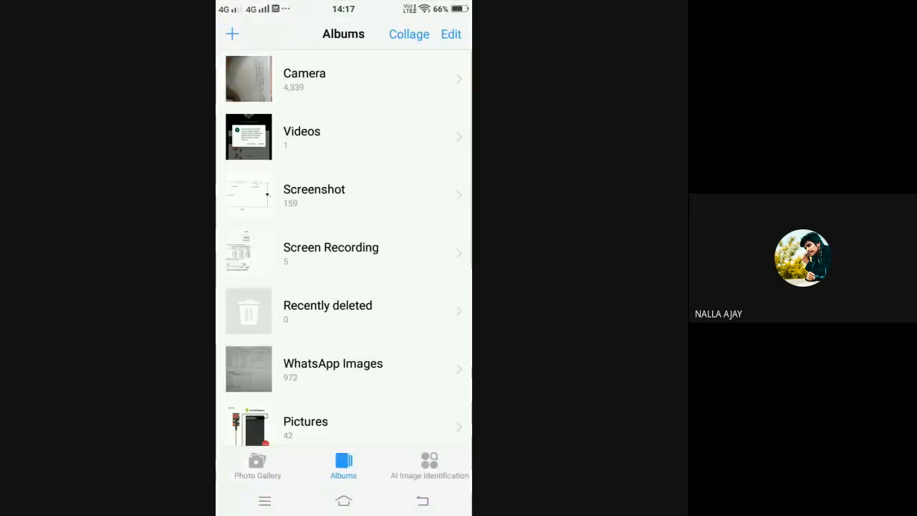
left_click(344, 195)
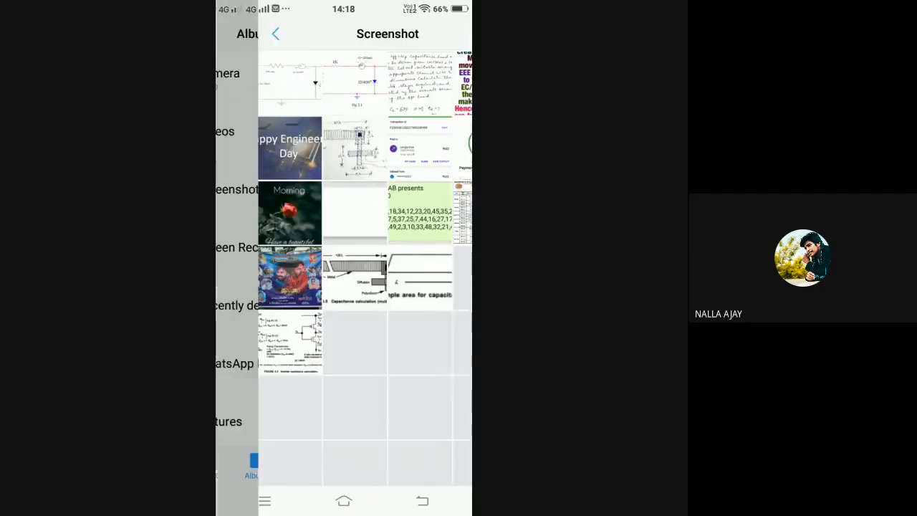
left_click(310, 83)
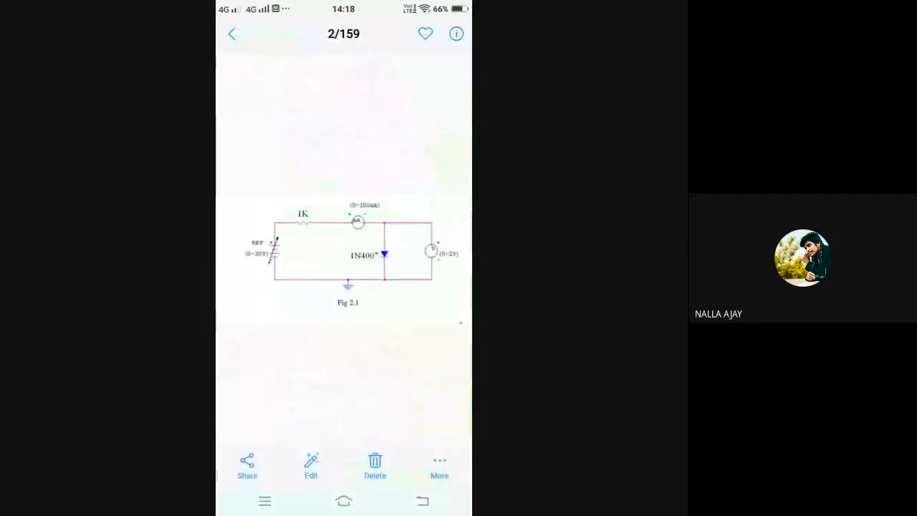
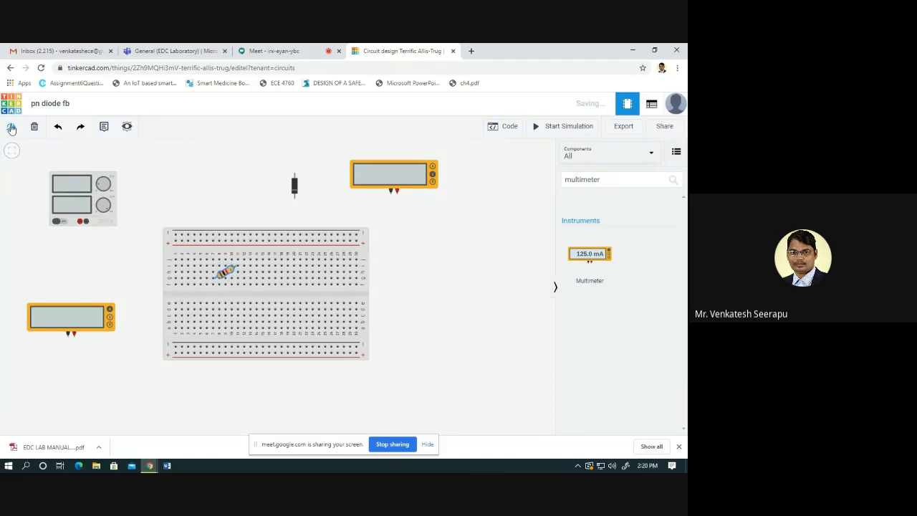
Rotate the resistor on the breadboard to horizontal and wire the power supply's positive terminal to the column of its left lead
left_click(11, 127)
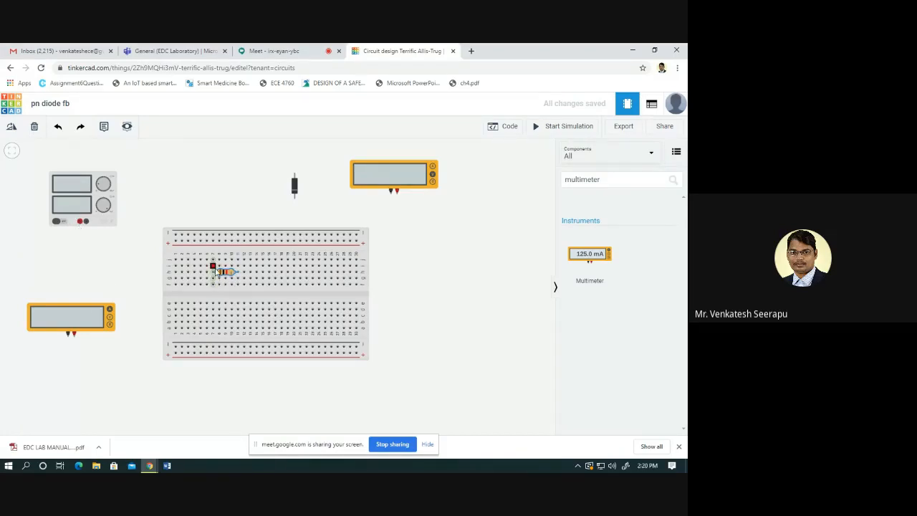
left_click(80, 222)
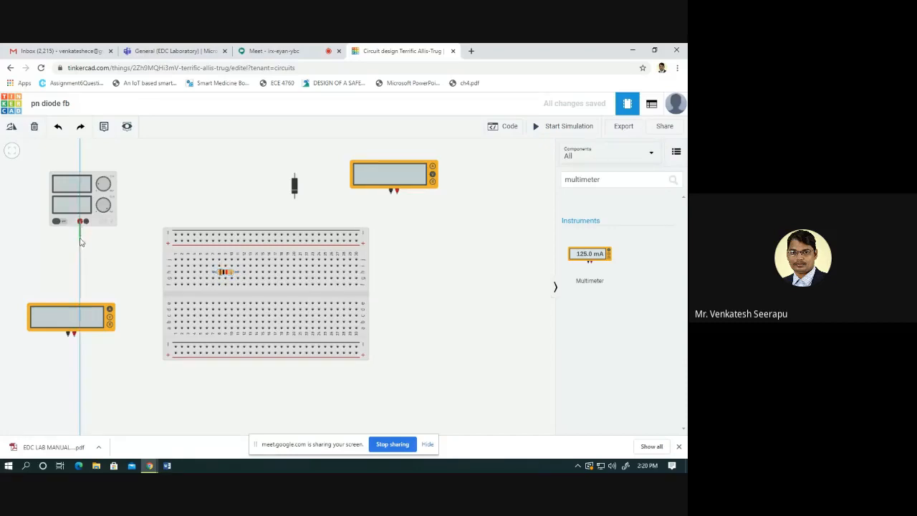
left_click(81, 264)
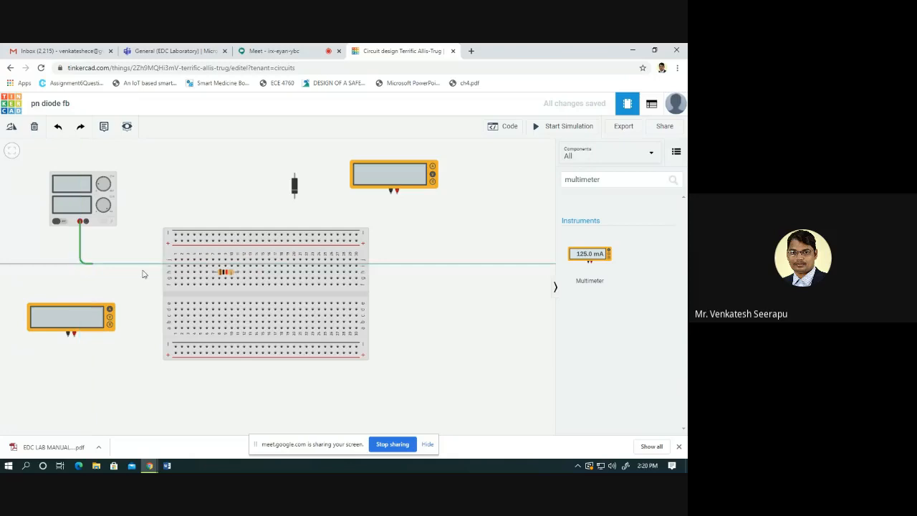
left_click(213, 266)
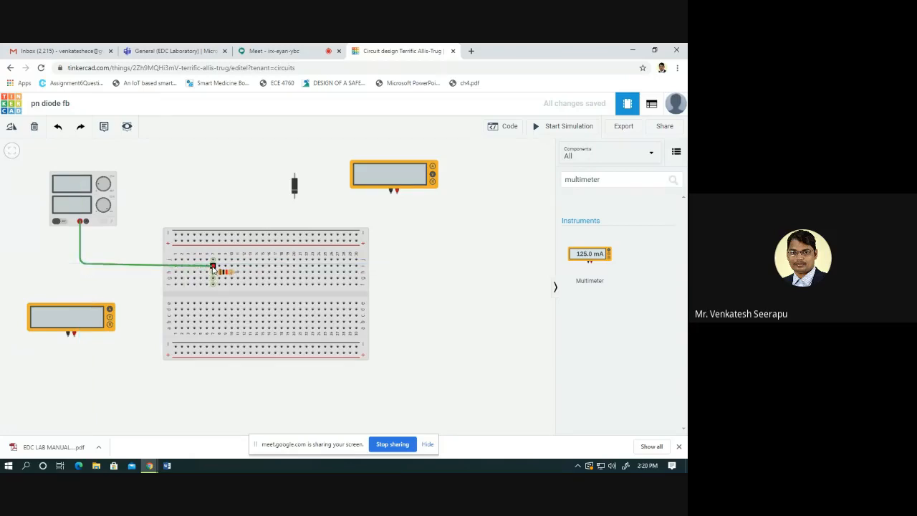
left_click(213, 267)
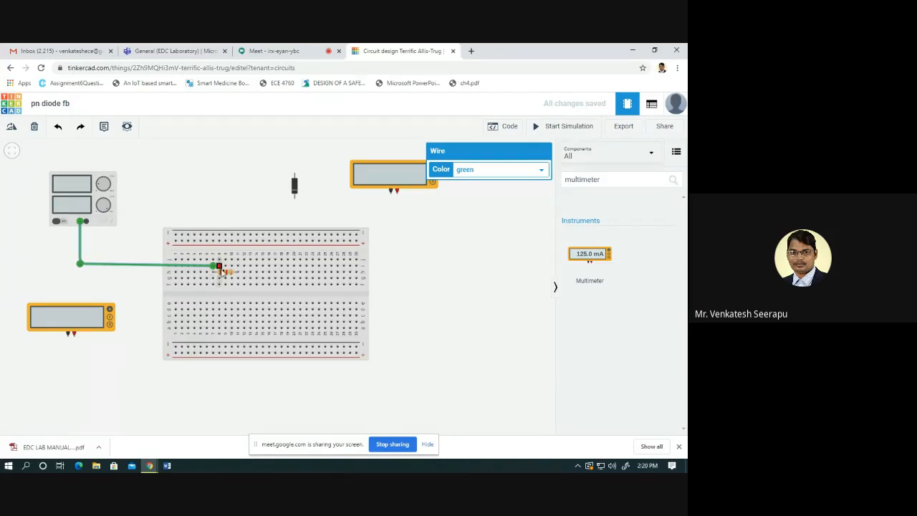
Change the colour of the wire between the power supply and the resistor to red
left_click(486, 172)
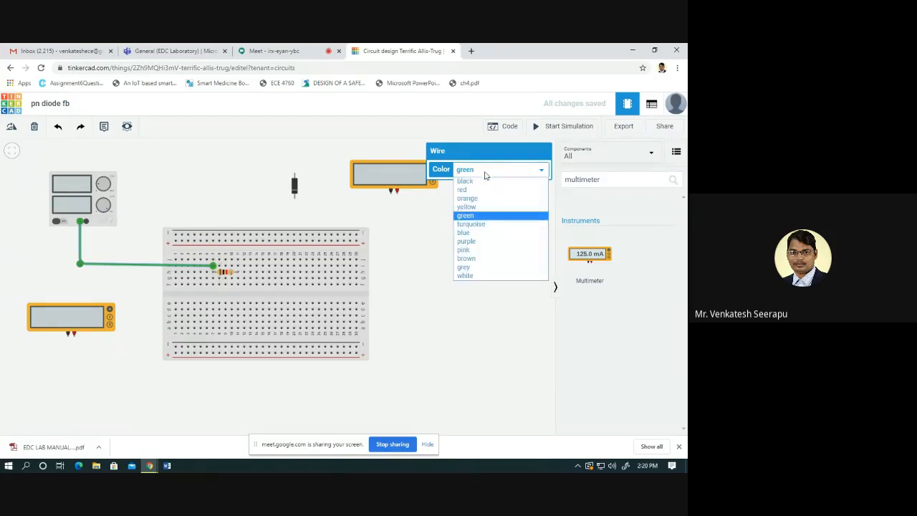
left_click(483, 192)
left_click(401, 287)
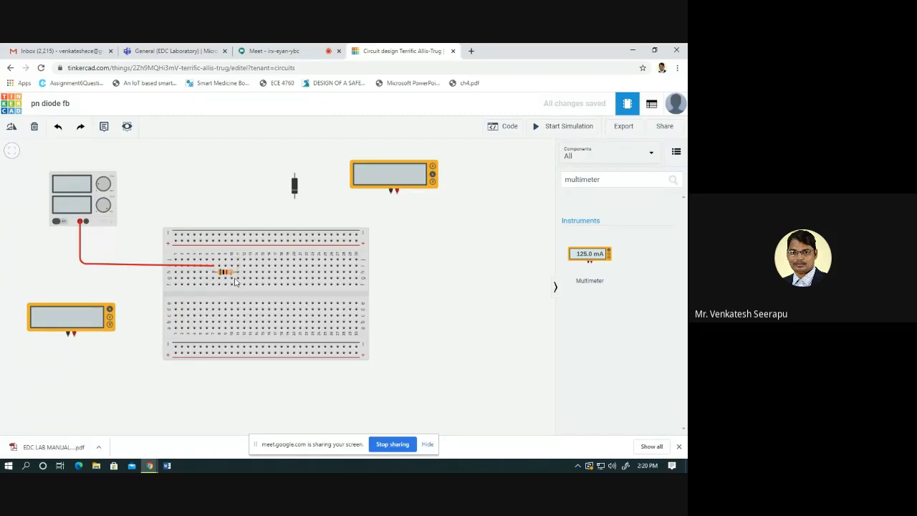
Wire the ammeter's positive terminal to the breadboard column of the resistor's right lead and colour the wire red
left_click(74, 337)
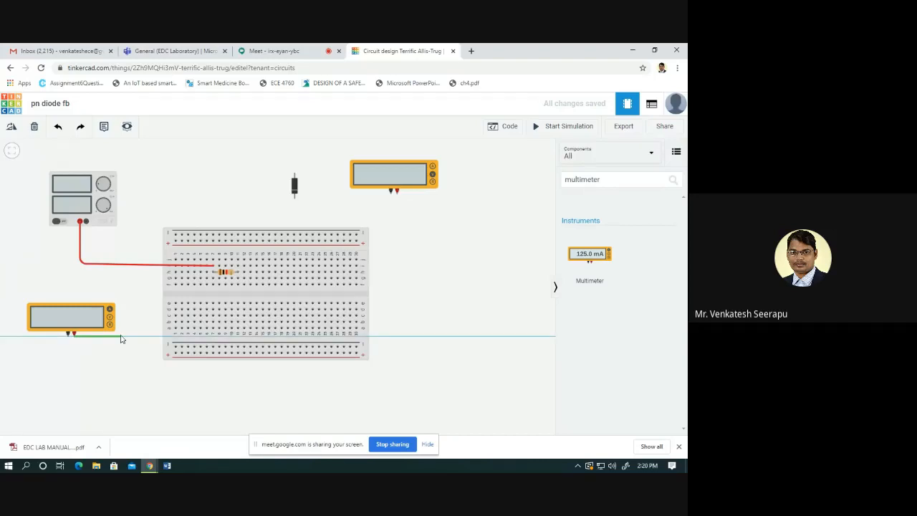
left_click(123, 338)
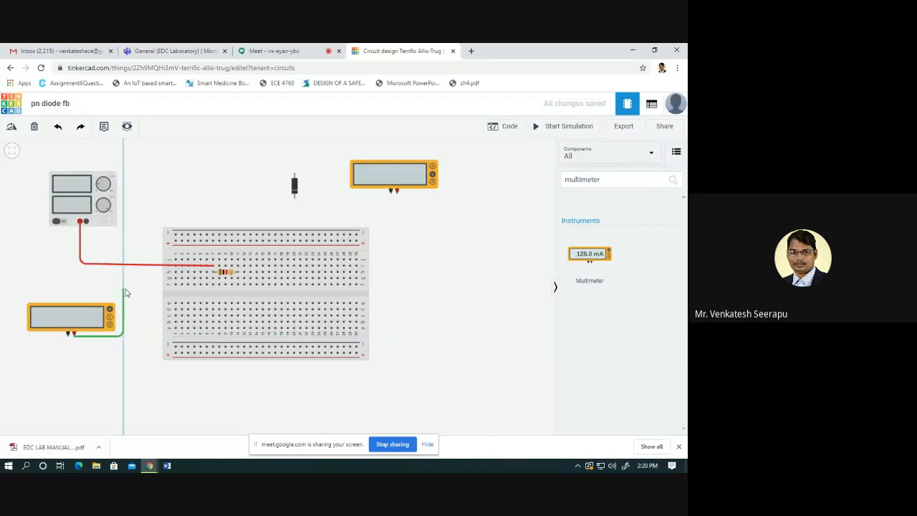
left_click(124, 290)
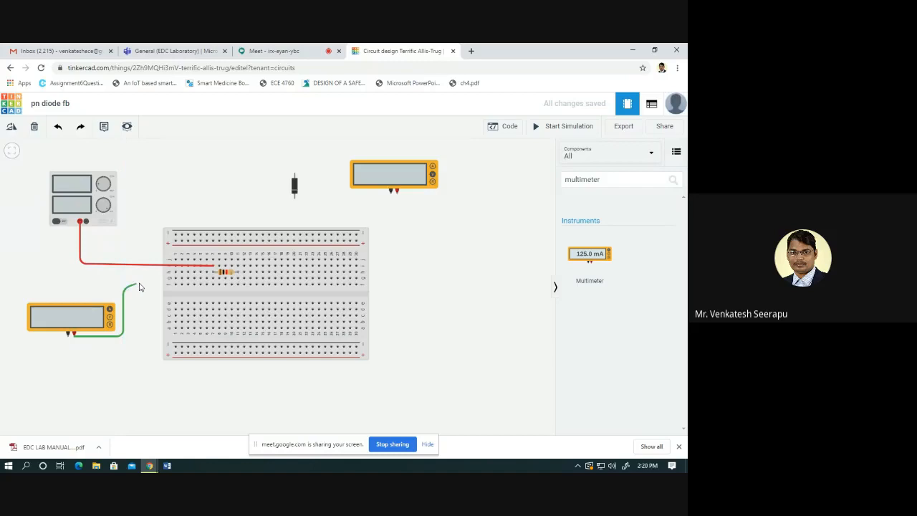
left_click(239, 285)
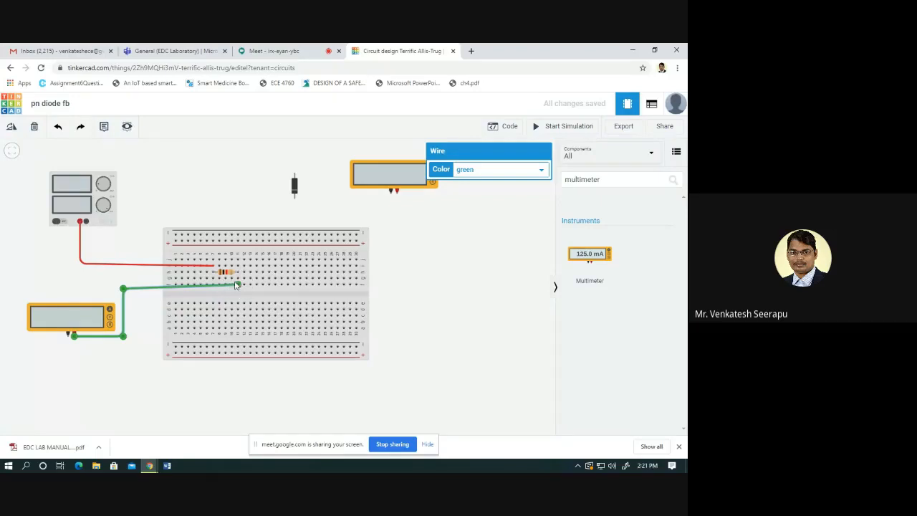
left_click(476, 172)
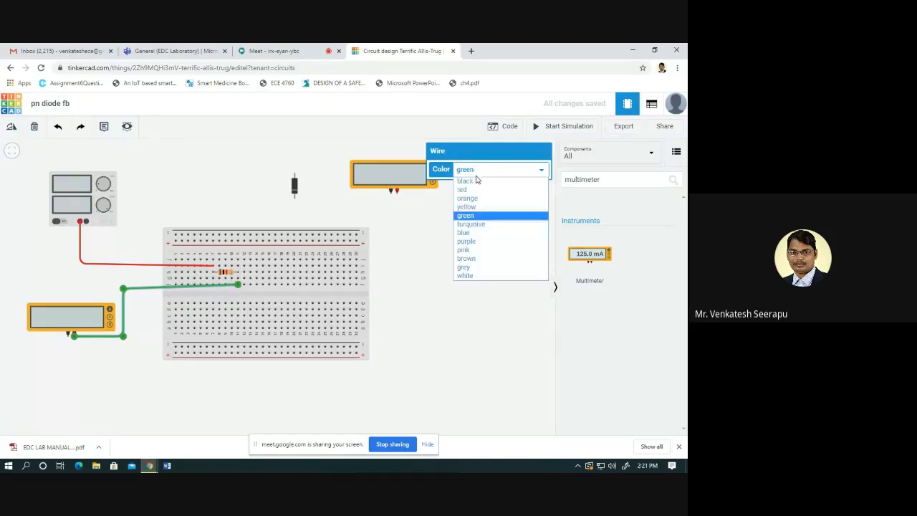
left_click(462, 190)
left_click(463, 260)
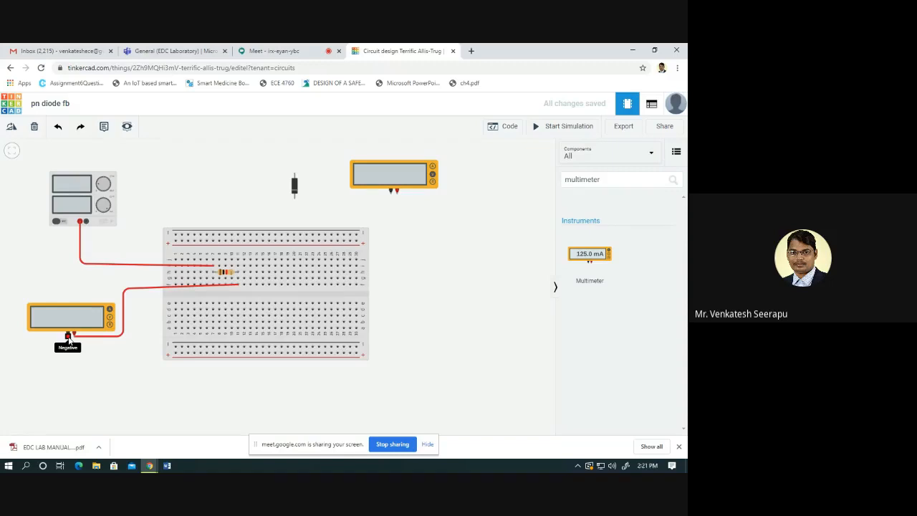
Rotate the diode, keeping it vertical, and place it over the breadboard's upper power rail, to the right of the resistor
left_click(294, 185)
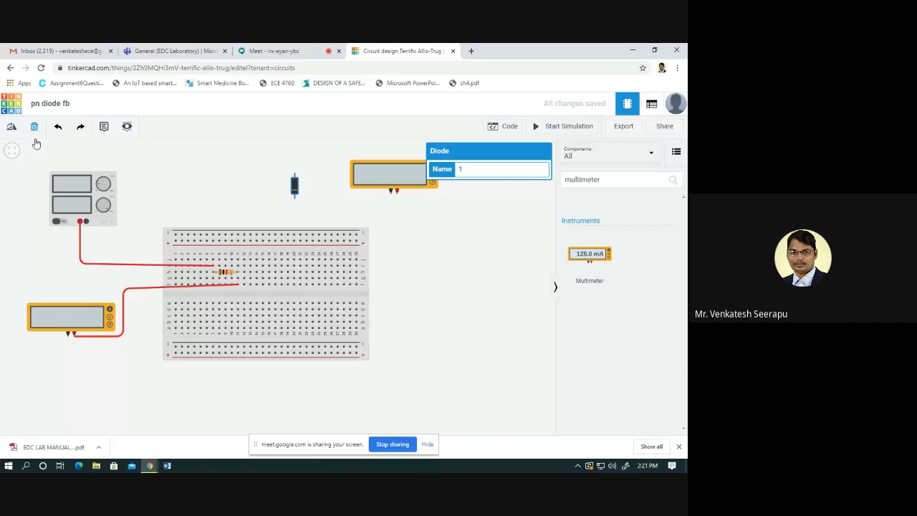
left_click(13, 127)
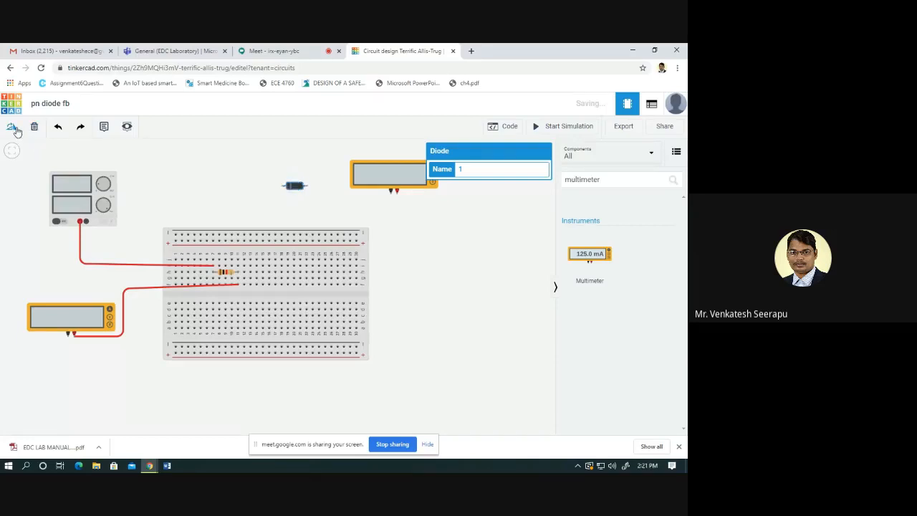
left_click(14, 128)
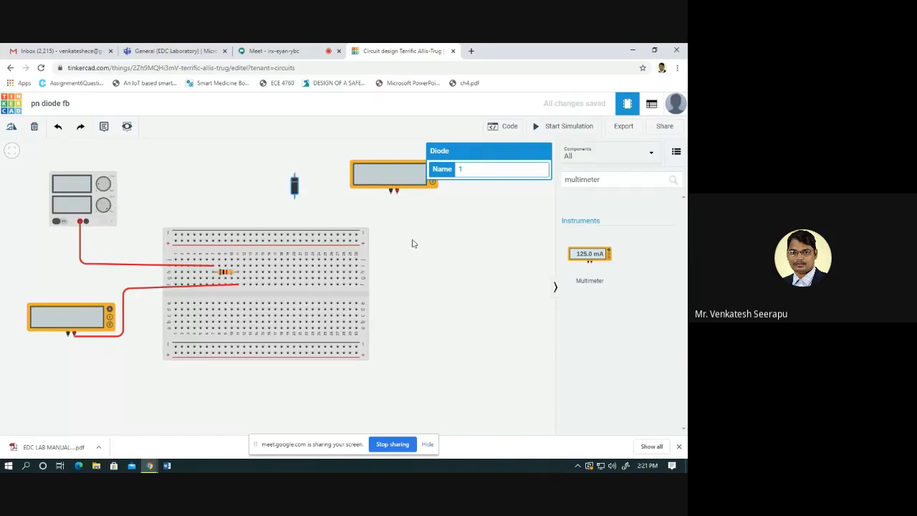
left_click_drag(294, 188, 262, 246)
left_click(278, 211)
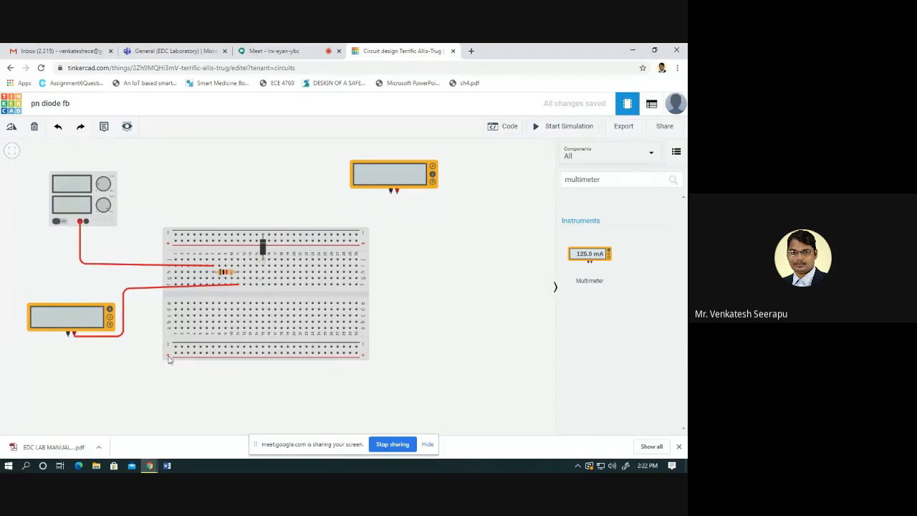
Wire the ammeter's negative terminal to the breadboard column of the diode's lower lead
left_click(68, 335)
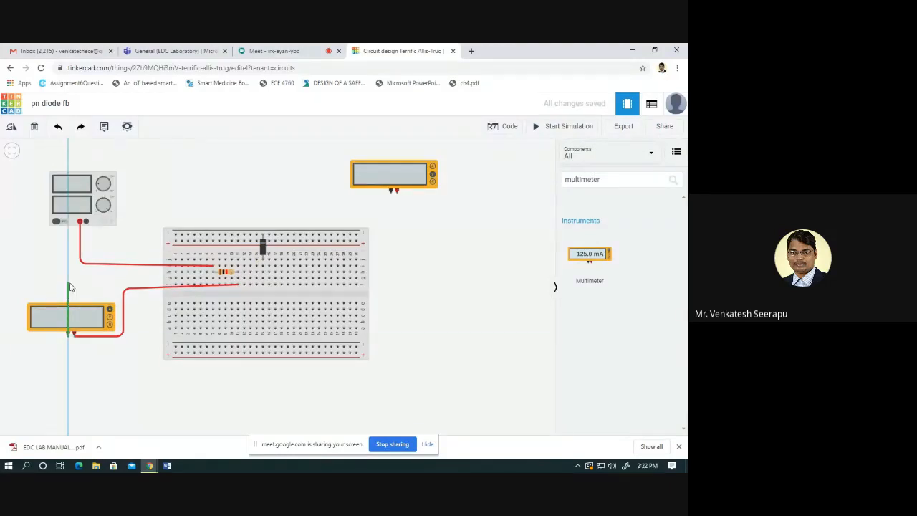
left_click(68, 286)
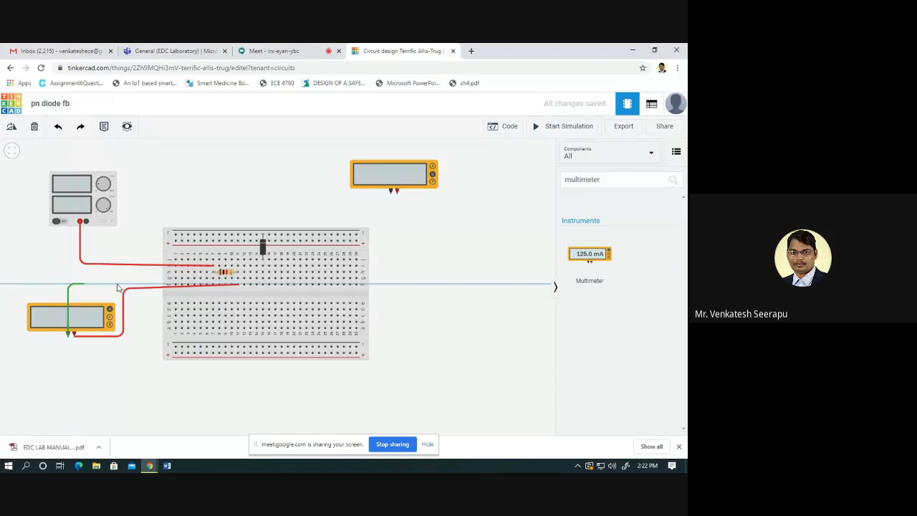
left_click(262, 280)
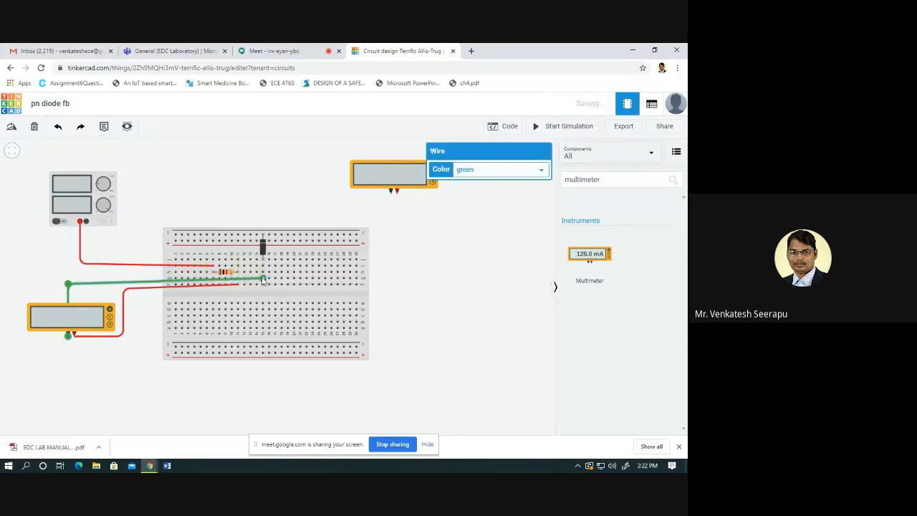
Change the colour of the wire between the ammeter's negative terminal and the diode's lower lead to black
left_click(495, 170)
left_click(472, 181)
left_click(262, 324)
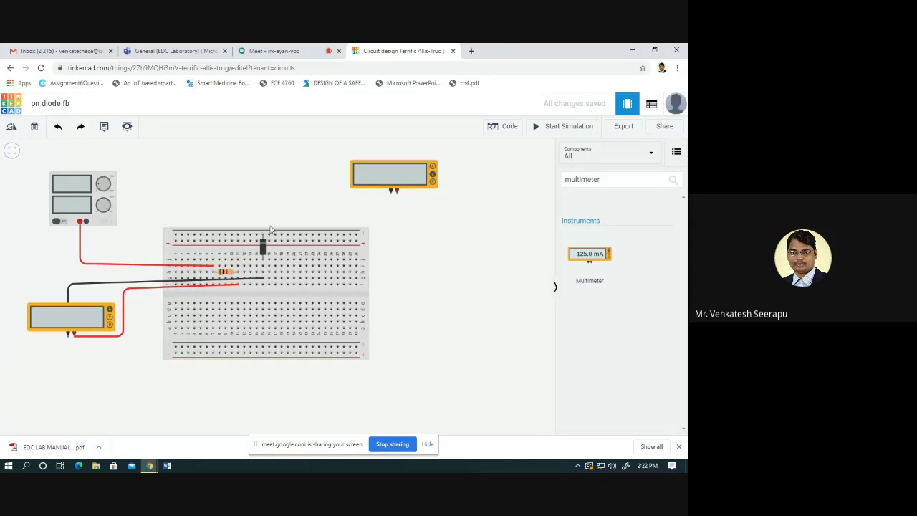
Wire the voltmeter's positive terminal to the breadboard column of the diode's lower lead and colour the wire red
left_click(398, 193)
left_click(397, 263)
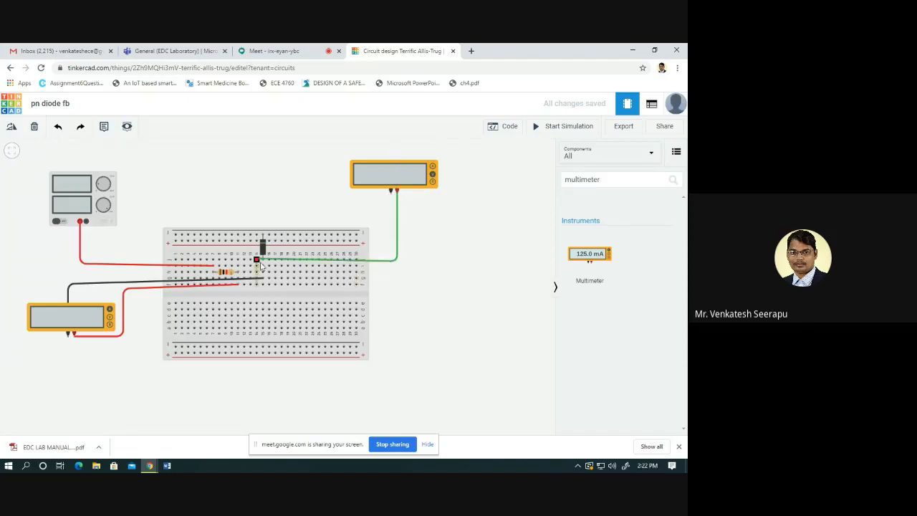
left_click(263, 266)
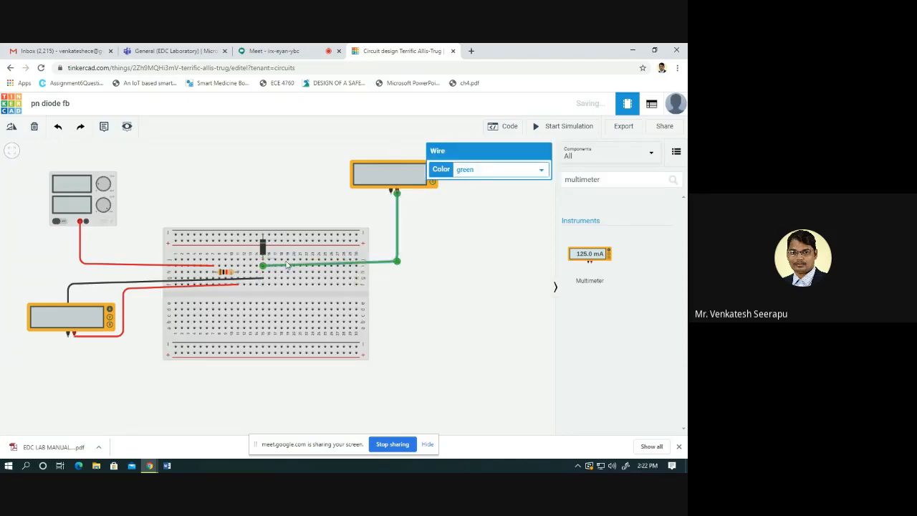
left_click(504, 176)
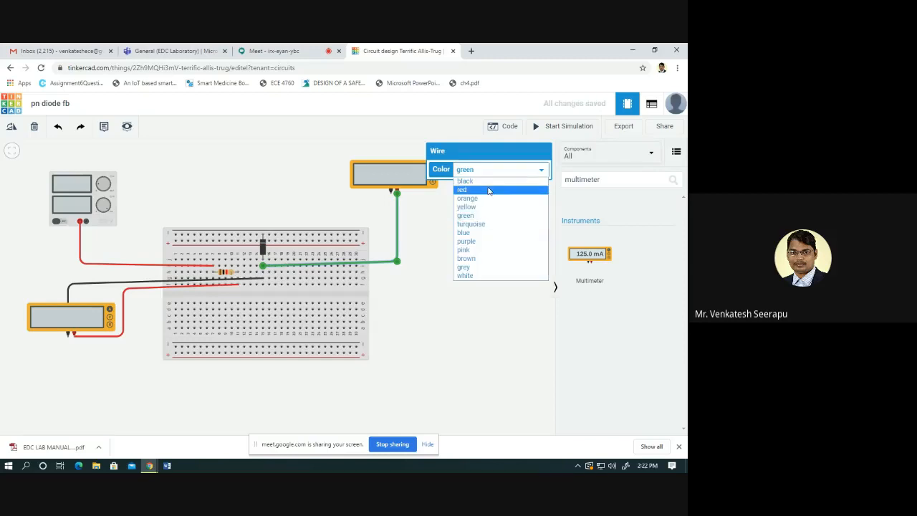
left_click(489, 190)
left_click(472, 266)
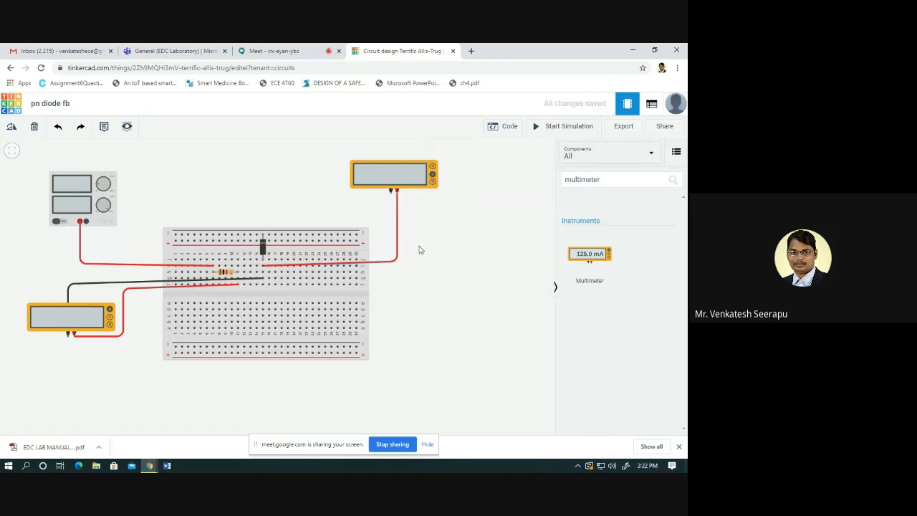
Wire the voltmeter's negative terminal to the upper negative rail holding the diode's upper lead and colour the wire black
left_click(393, 198)
left_click(274, 197)
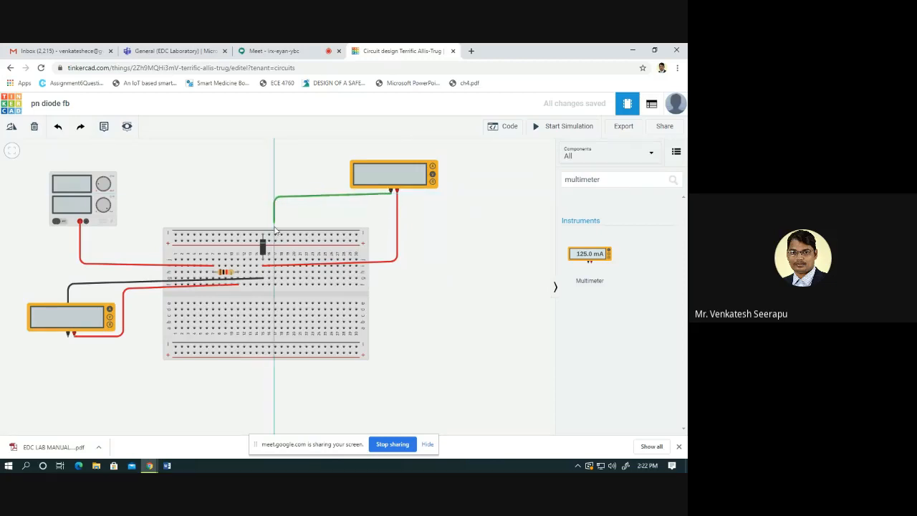
left_click(276, 236)
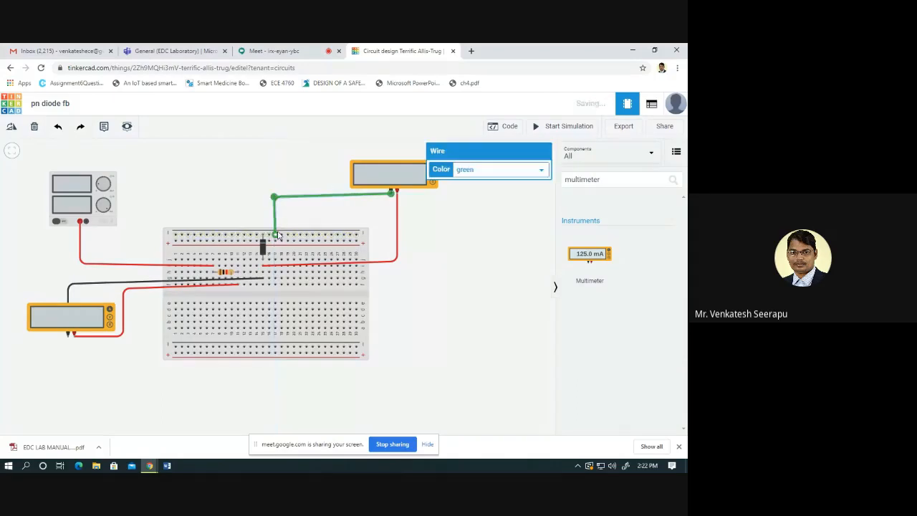
left_click(485, 171)
left_click(469, 182)
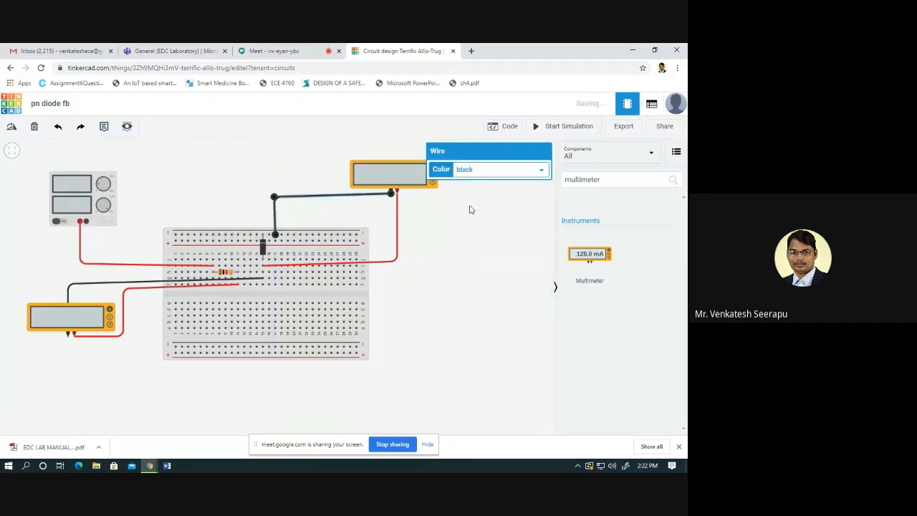
left_click(470, 209)
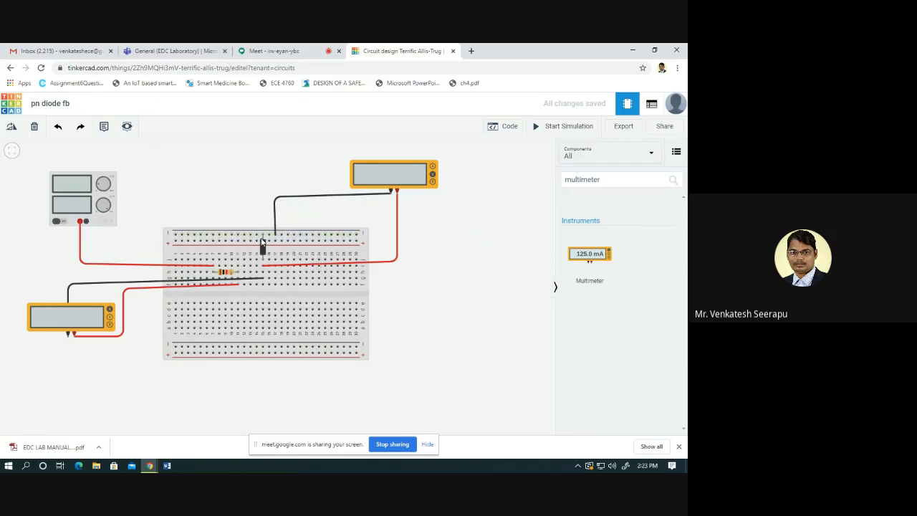
Wire the power supply's negative terminal to the upper negative rail beside the diode, route it squarely around the breadboard, and colour it black
left_click(86, 221)
left_click(86, 239)
left_click(141, 237)
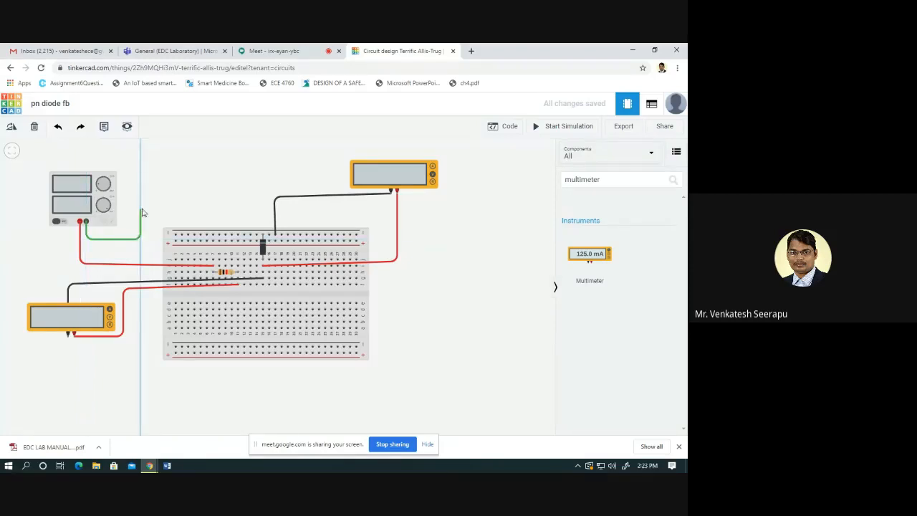
left_click(141, 207)
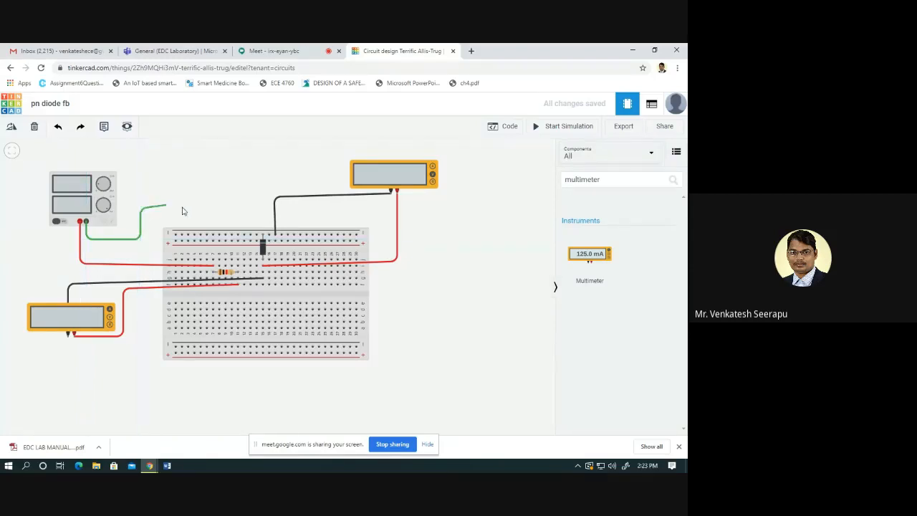
left_click(253, 209)
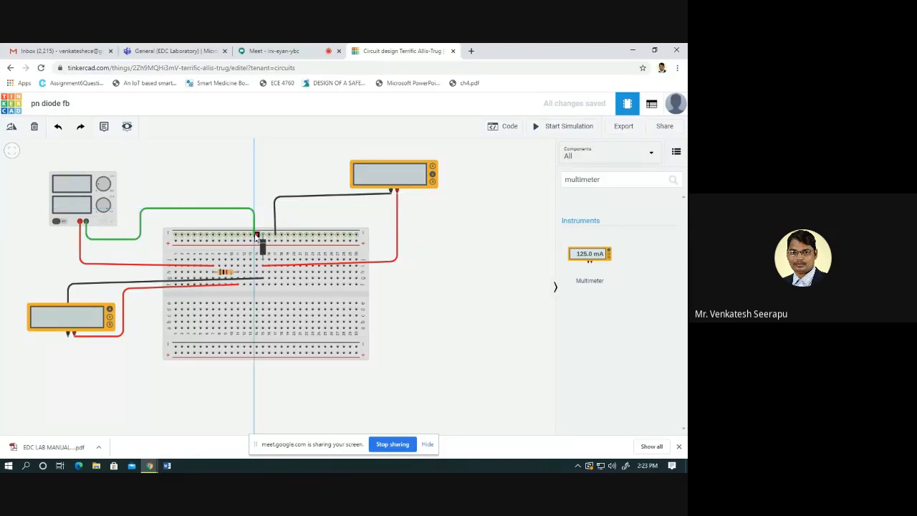
left_click(256, 235)
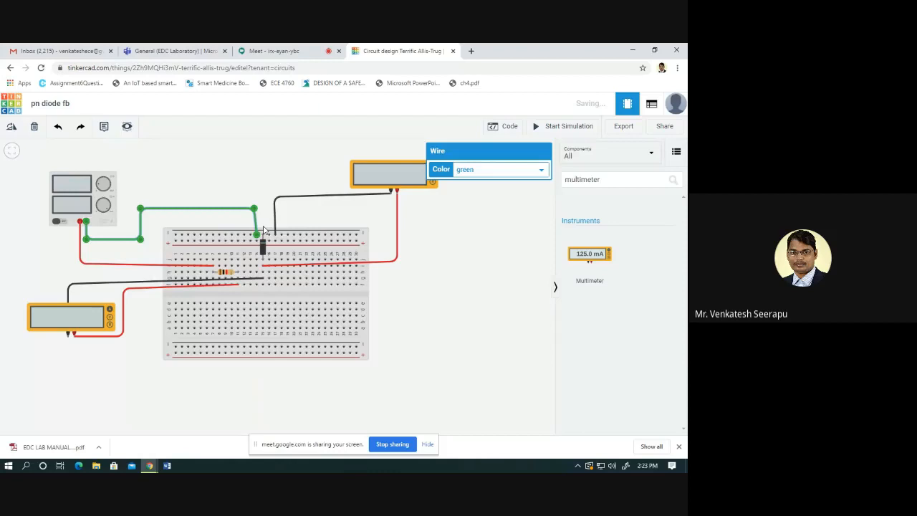
left_click_drag(254, 208, 256, 209)
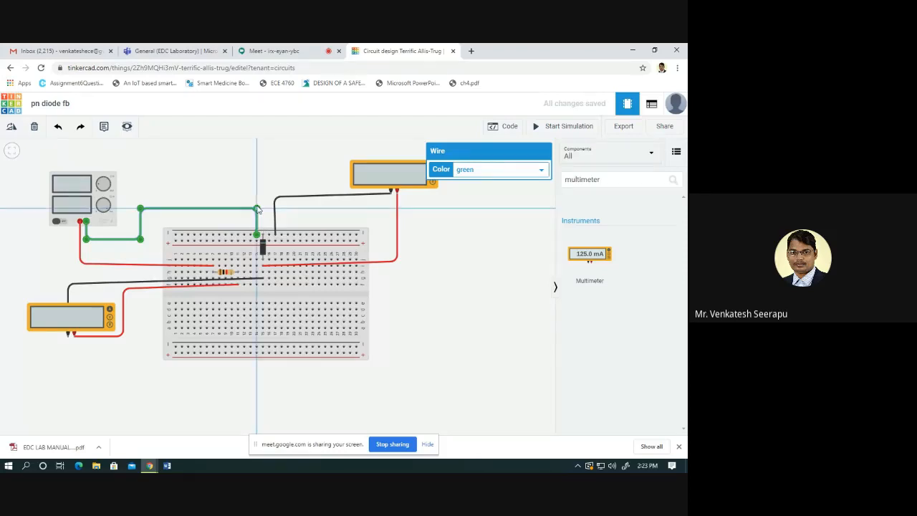
left_click(498, 174)
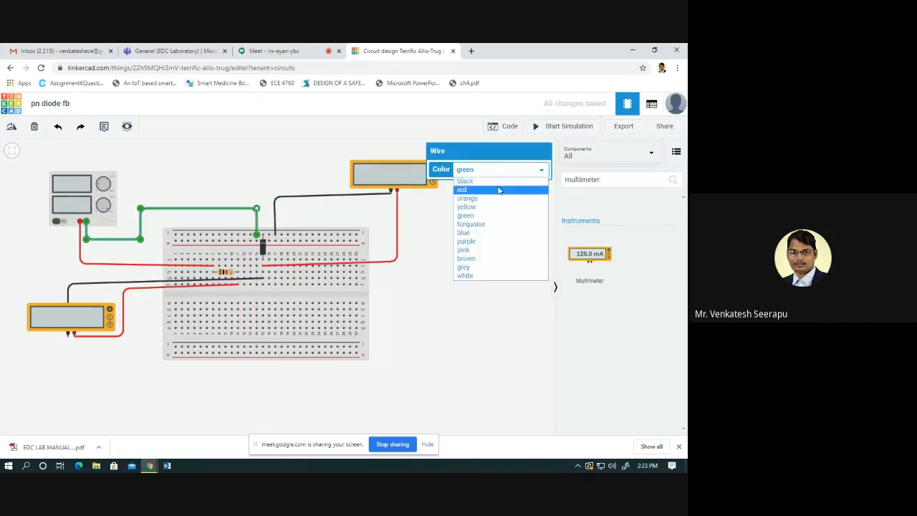
left_click(498, 185)
left_click(469, 266)
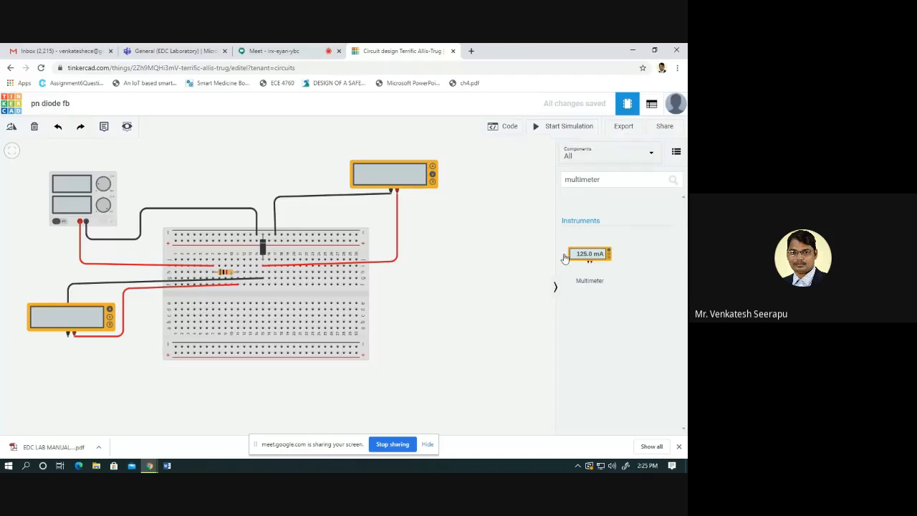
Start the simulation and set the power supply's voltage to 0
left_click(565, 128)
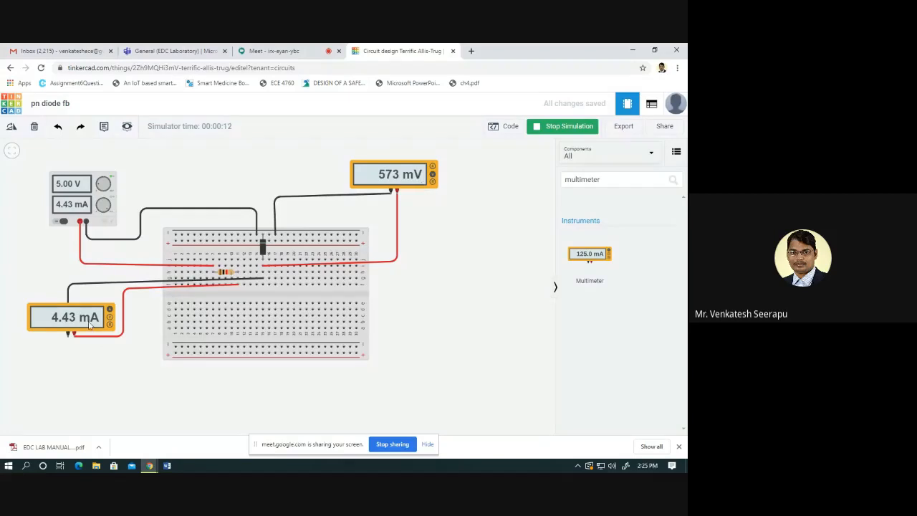
left_click(79, 204)
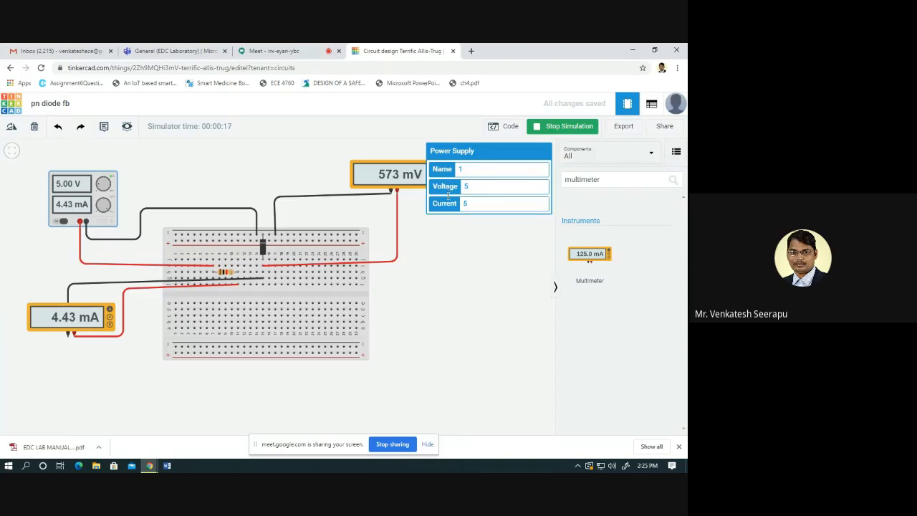
left_click(81, 167)
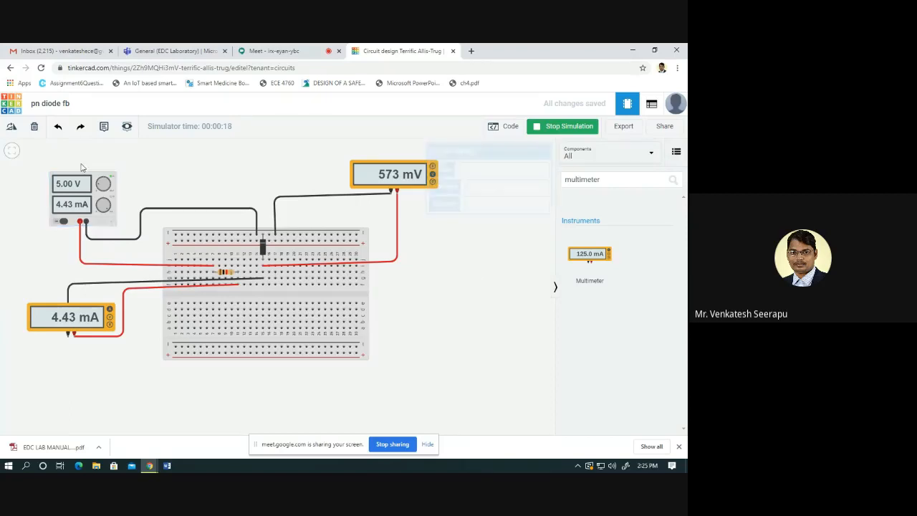
left_click(79, 208)
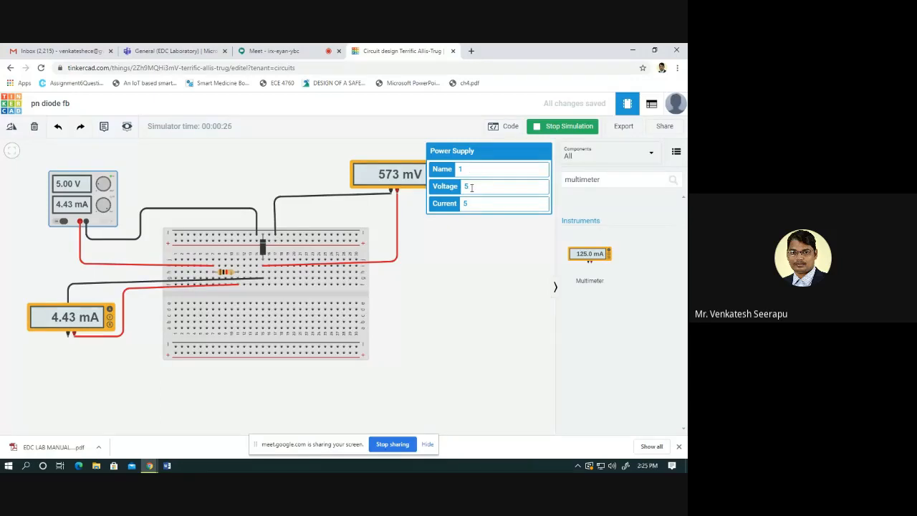
key("BackSpace")
type("0")
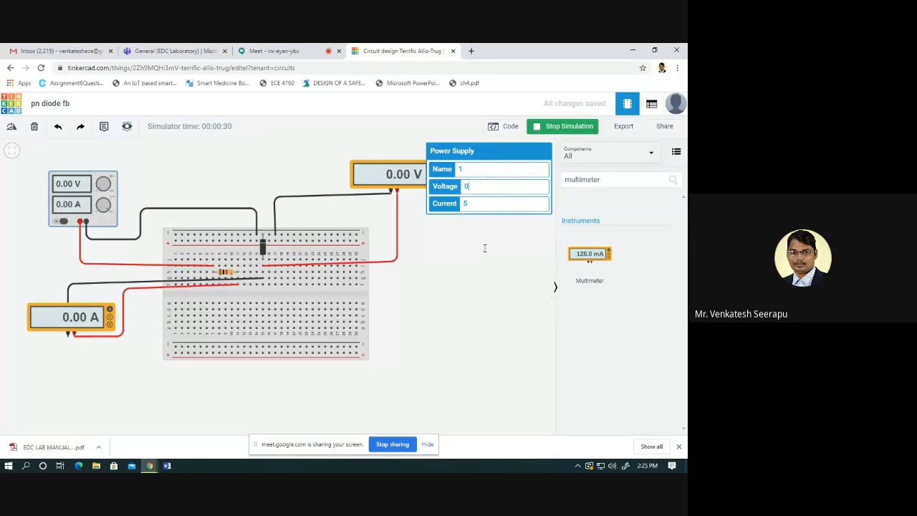
left_click(491, 292)
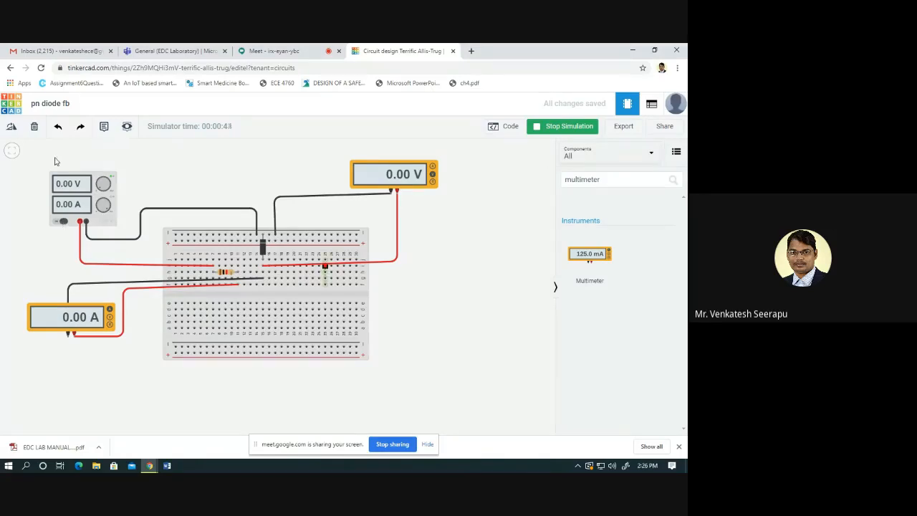
Set the power supply's voltage to 0.2 while the simulation runs
left_click(84, 206)
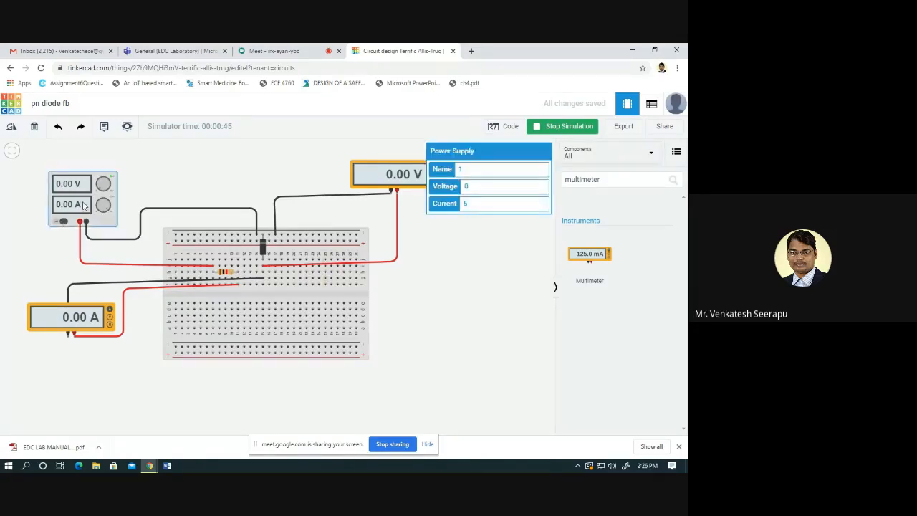
double_click(465, 186)
type("0.2")
left_click(454, 260)
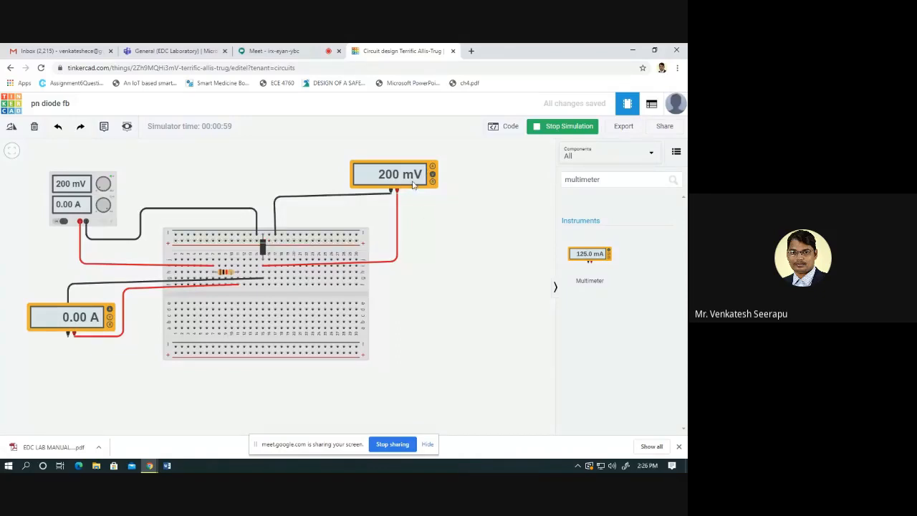
Raise the power supply's voltage to 0.4 in the running simulation
left_click(83, 200)
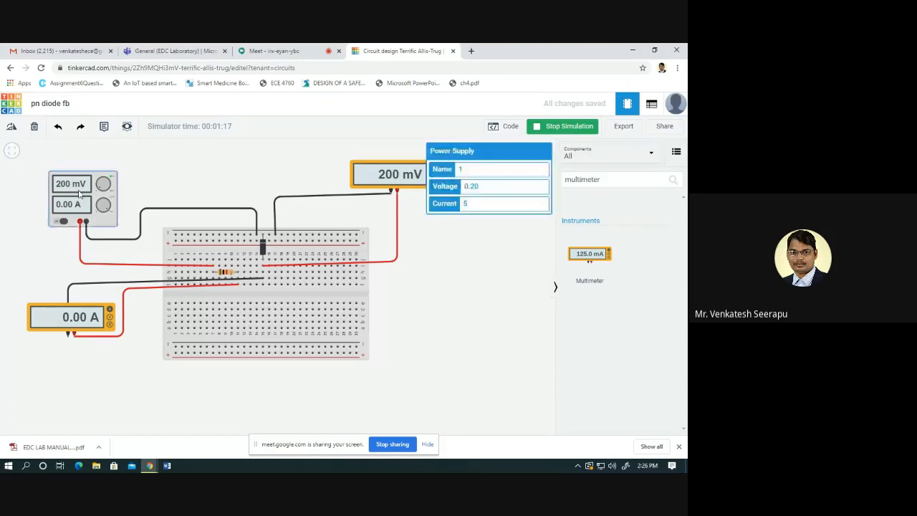
left_click(485, 184)
key("BackSpace")
key("BackSpace")
type("4")
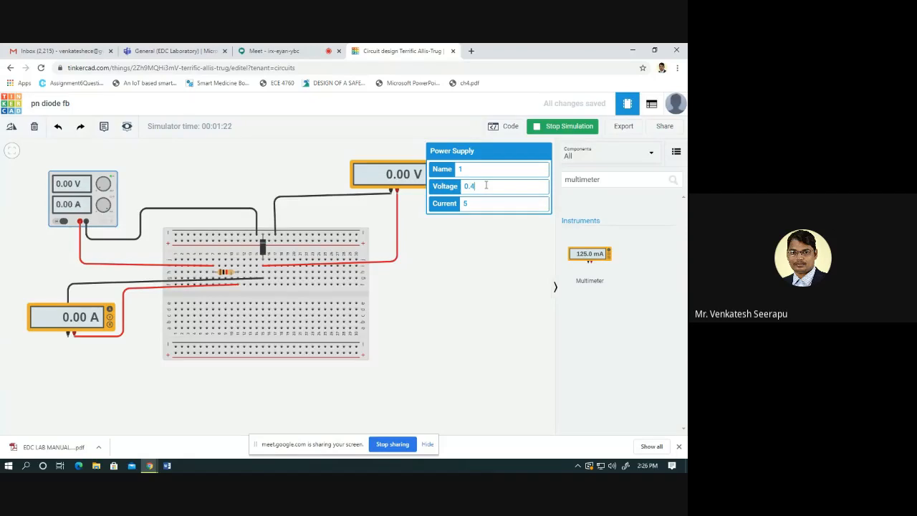
left_click(458, 339)
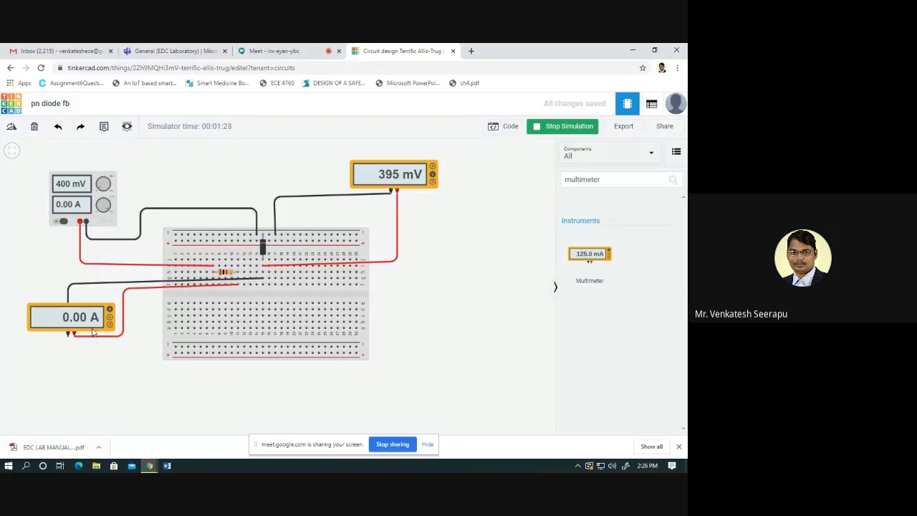
Raise the power supply's voltage to 0.6 in the running simulation
left_click(89, 209)
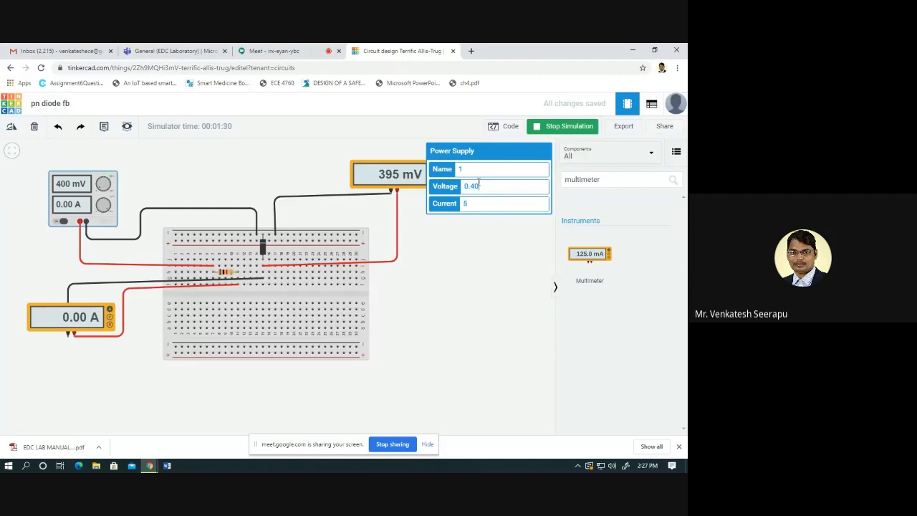
key("BackSpace")
key("BackSpace")
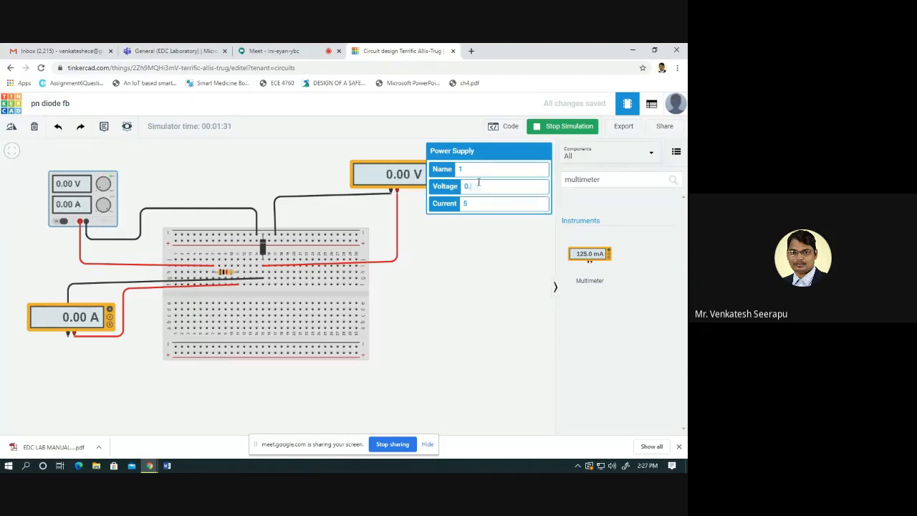
type("6")
left_click(459, 272)
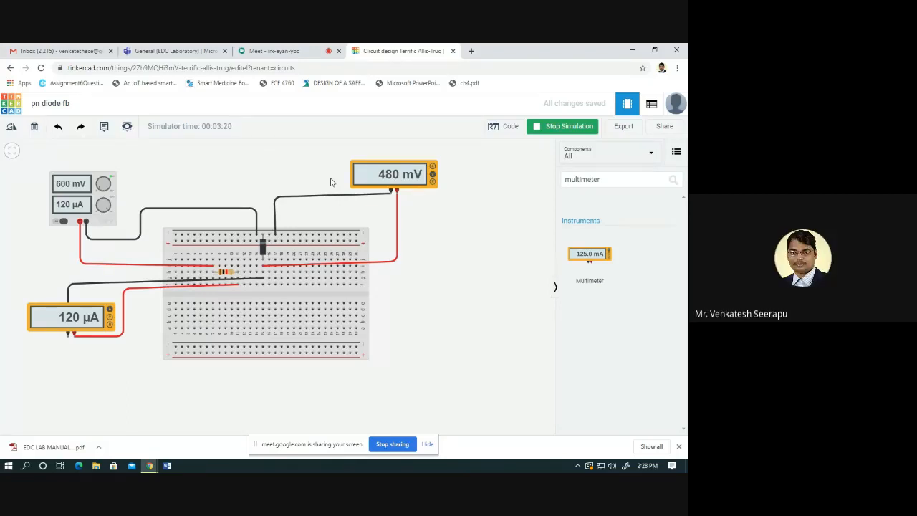
Switch to the Google Meet call to view the participants
left_click(283, 49)
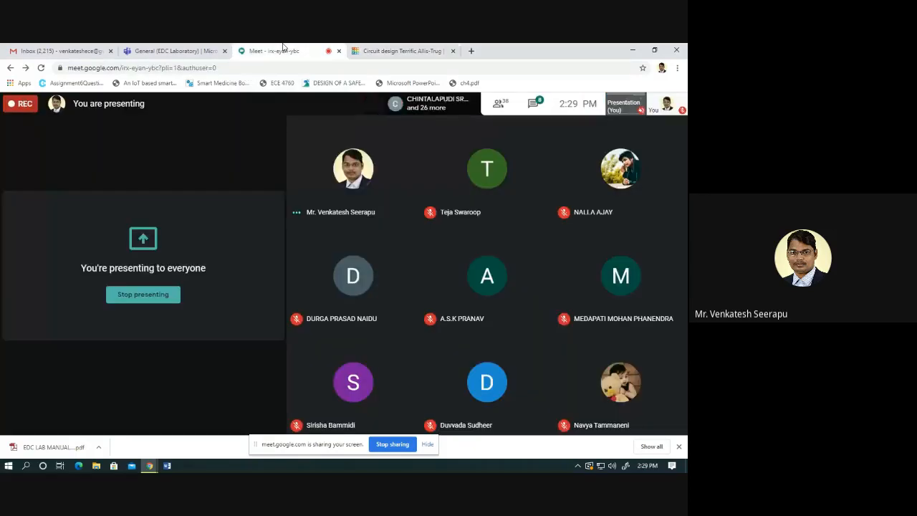